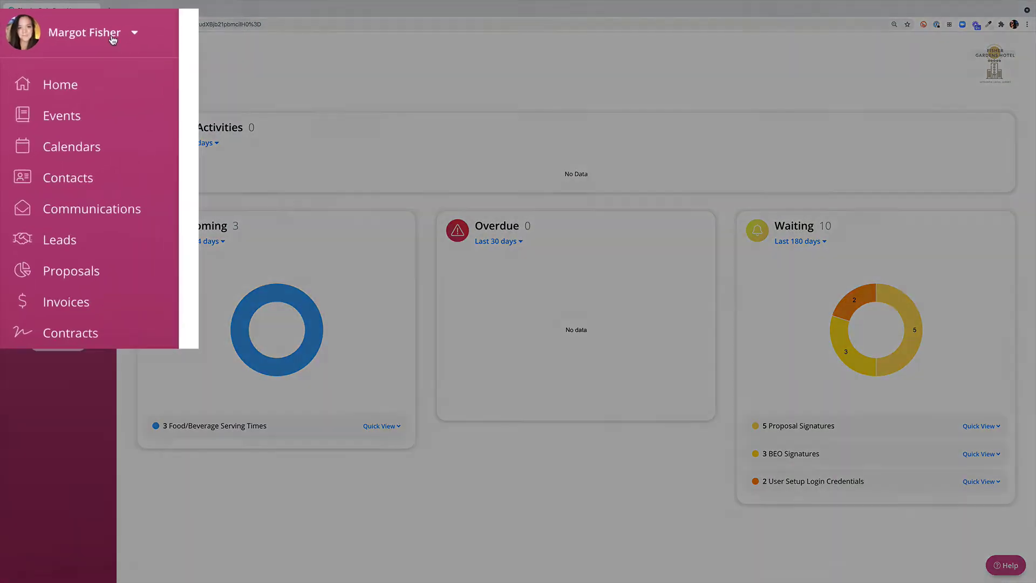
# Open account Settings from the profile menu and scroll down to the Application Setup options.
pyautogui.click(75, 84)
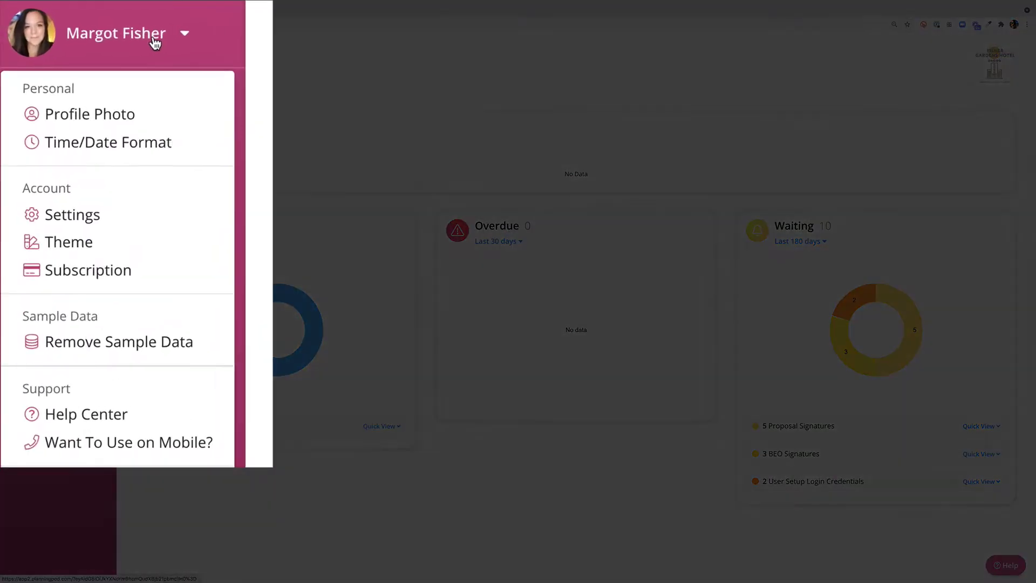
pyautogui.click(118, 226)
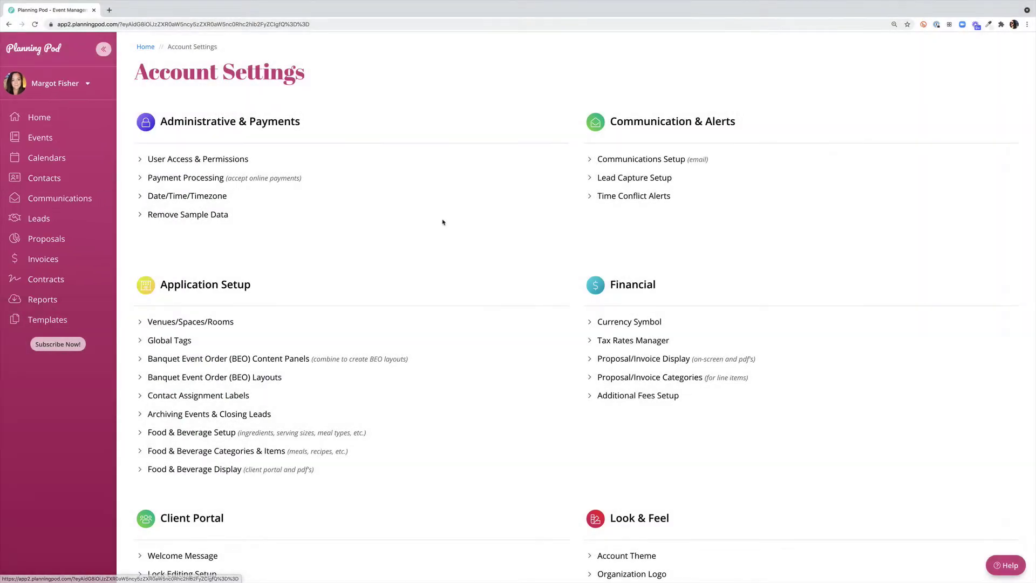
pyautogui.scroll(-1, 458, 290)
pyautogui.scroll(-3, 458, 290)
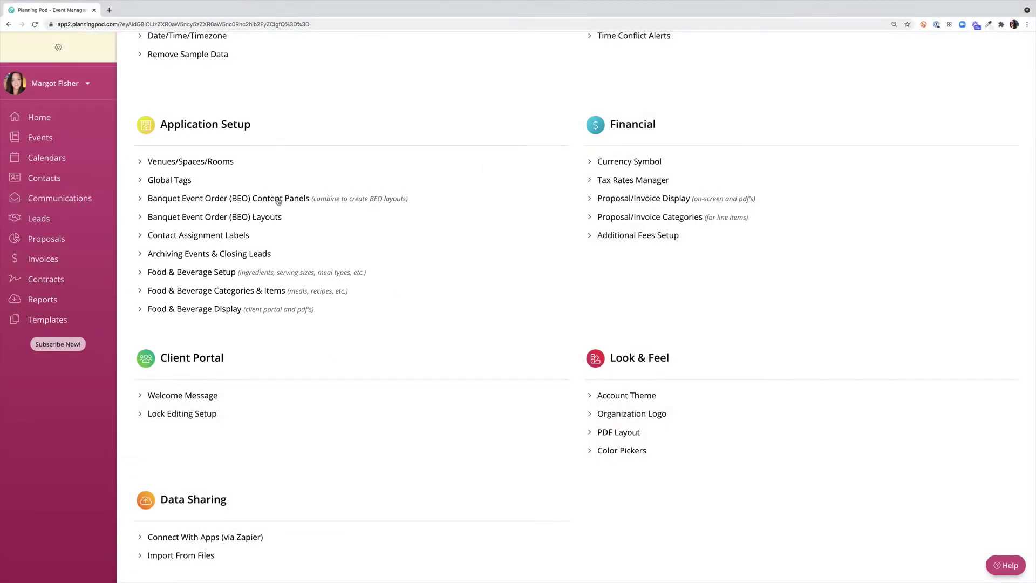
# In Banquet Event Order (BEO) Content Panels, start a new Event Info panel from Create Panel.
pyautogui.click(278, 195)
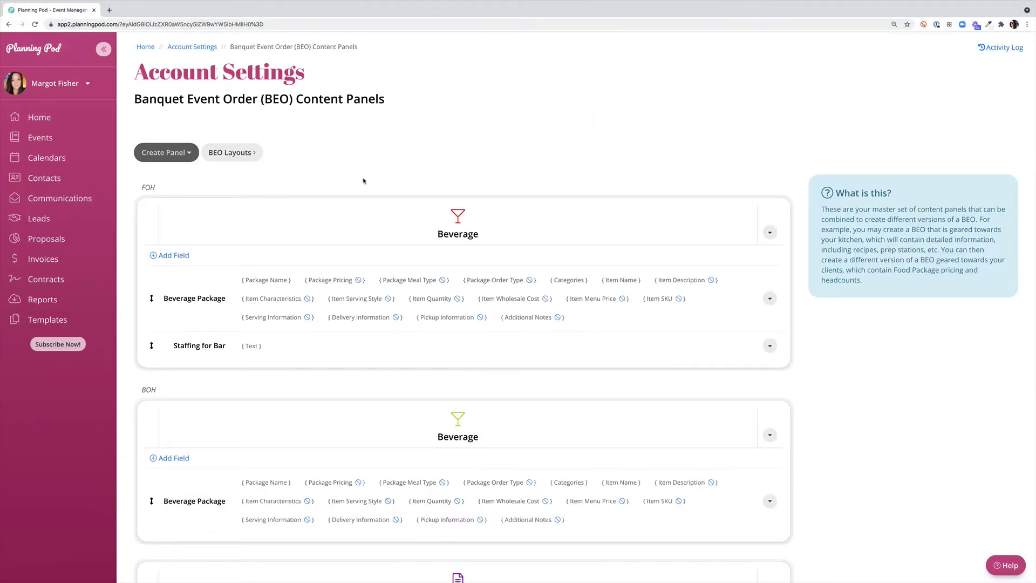
pyautogui.scroll(-1, 364, 181)
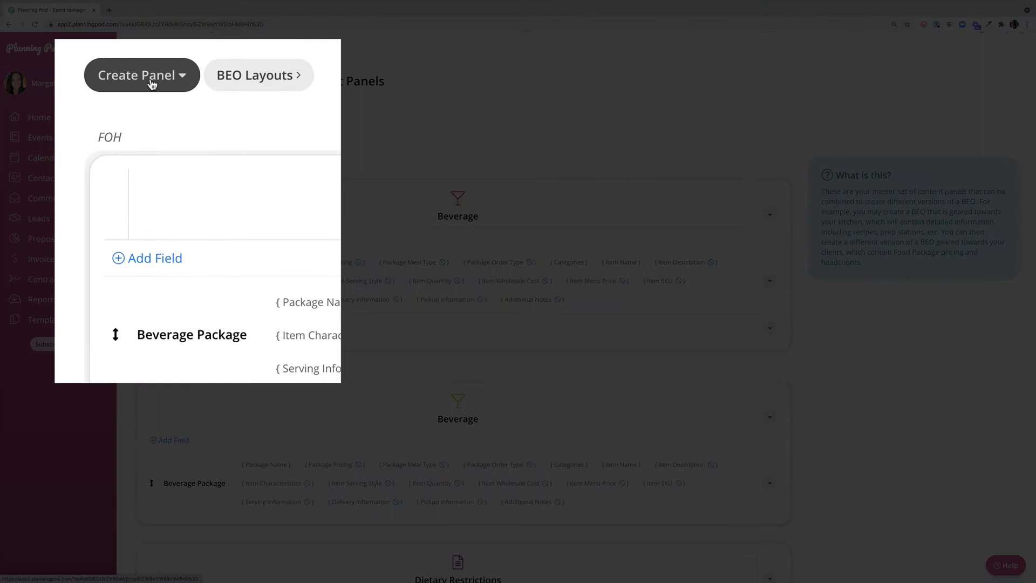
pyautogui.click(153, 84)
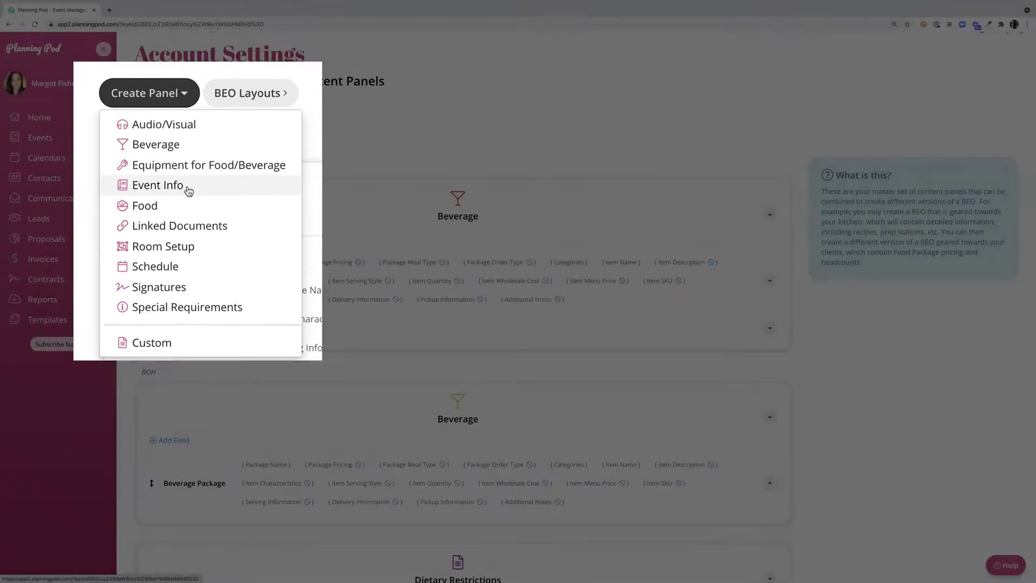
pyautogui.click(192, 197)
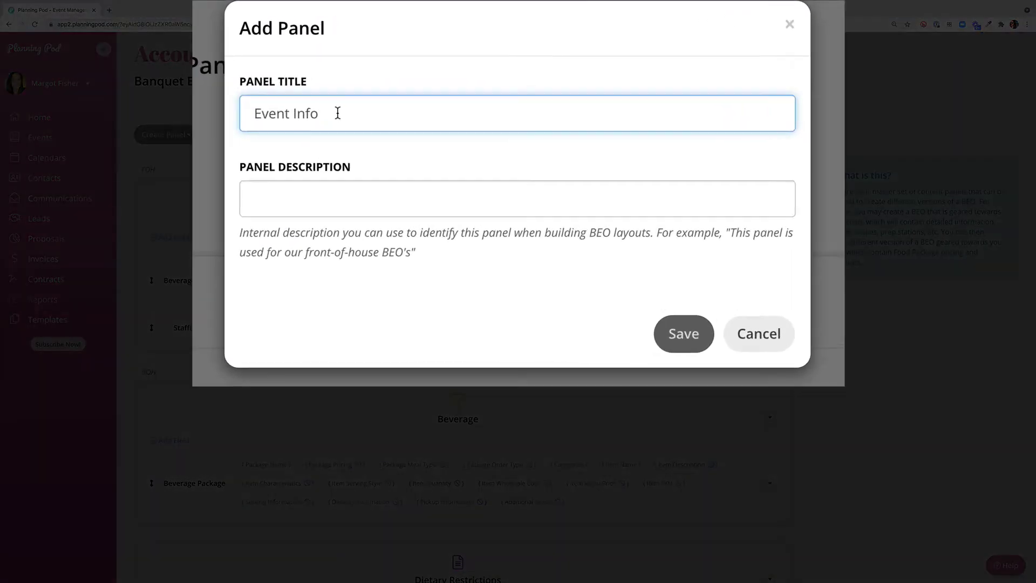
# Title the panel 'Event Information', describe it as 'Client Facing BEO', and save it.
pyautogui.write('rmation')
pyautogui.click(291, 208)
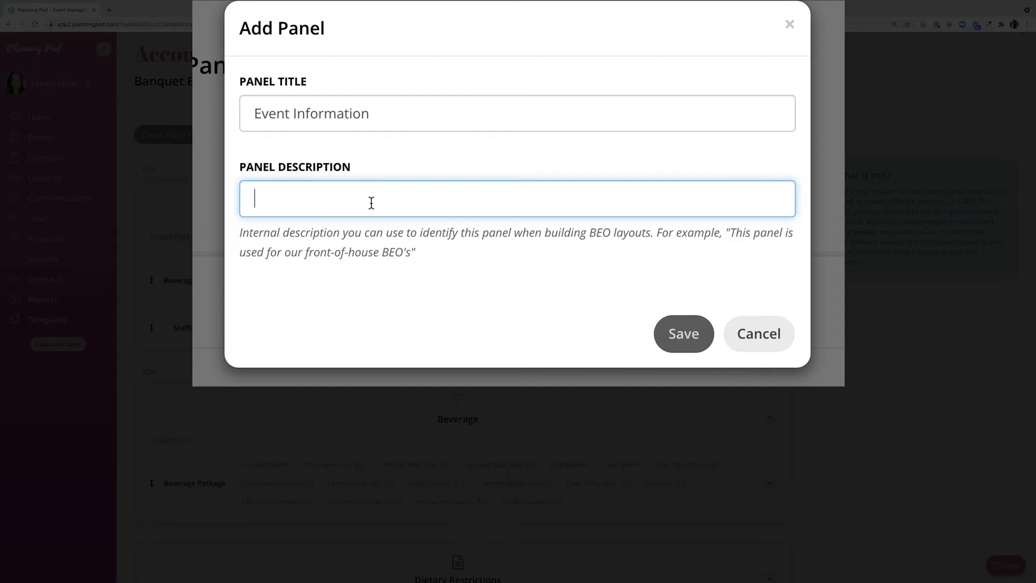
pyautogui.write('Client Facing B')
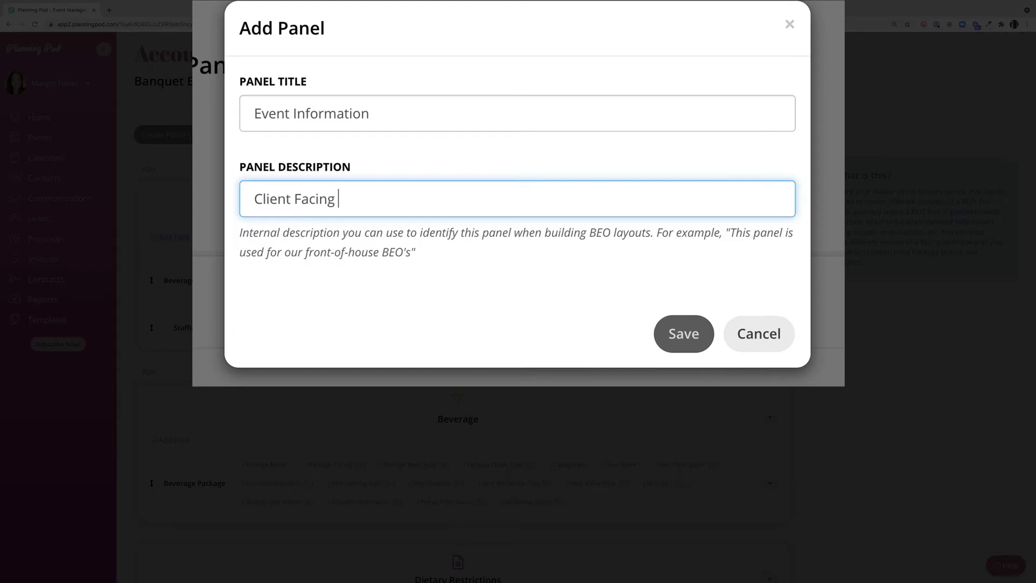
pyautogui.write('EO')
pyautogui.click(683, 338)
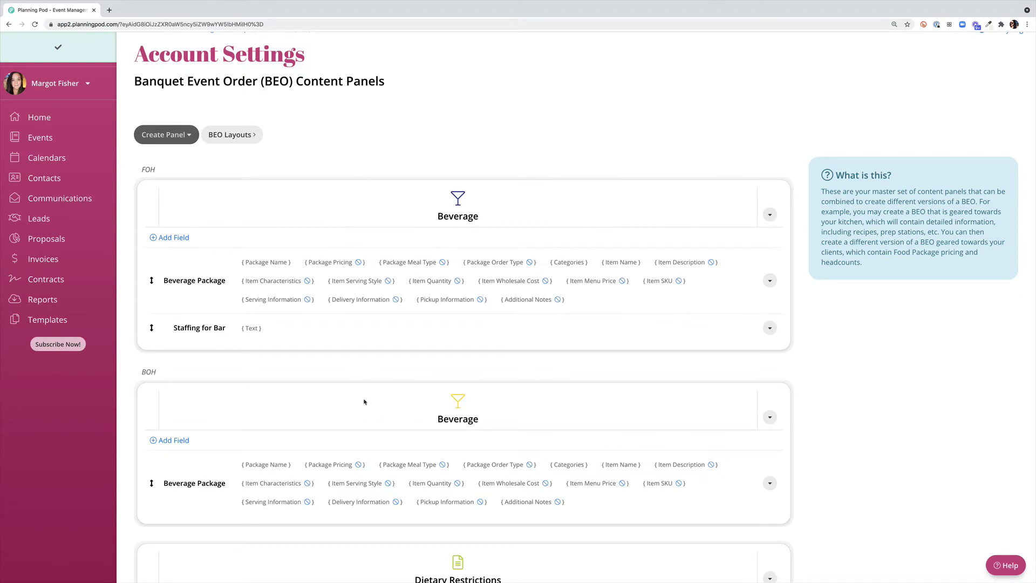
# Scroll down to review the Event Information panel's fields, from BEO No. through Vendors.
pyautogui.scroll(-4, 365, 402)
pyautogui.scroll(-8, 364, 402)
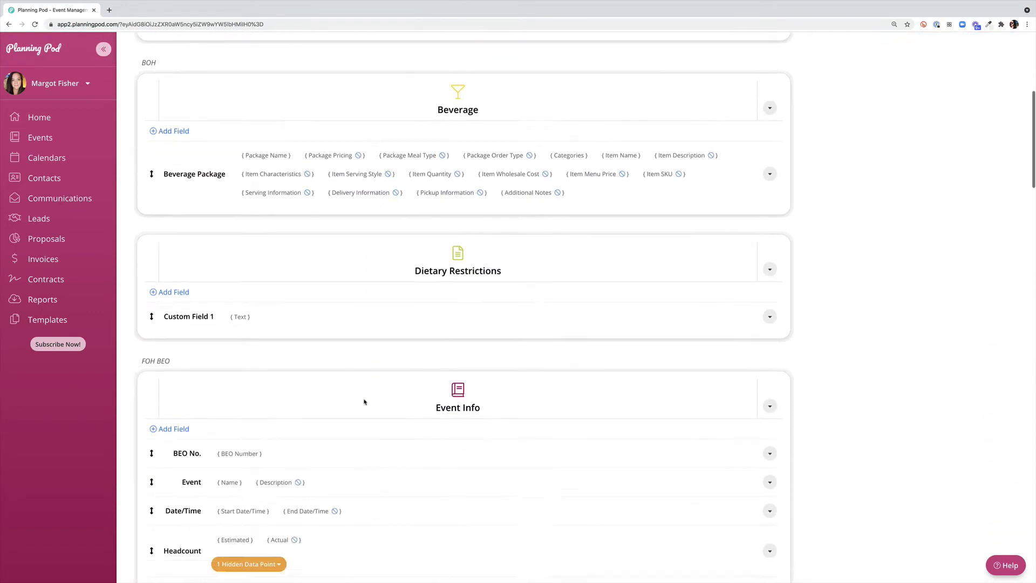
pyautogui.scroll(-12, 365, 402)
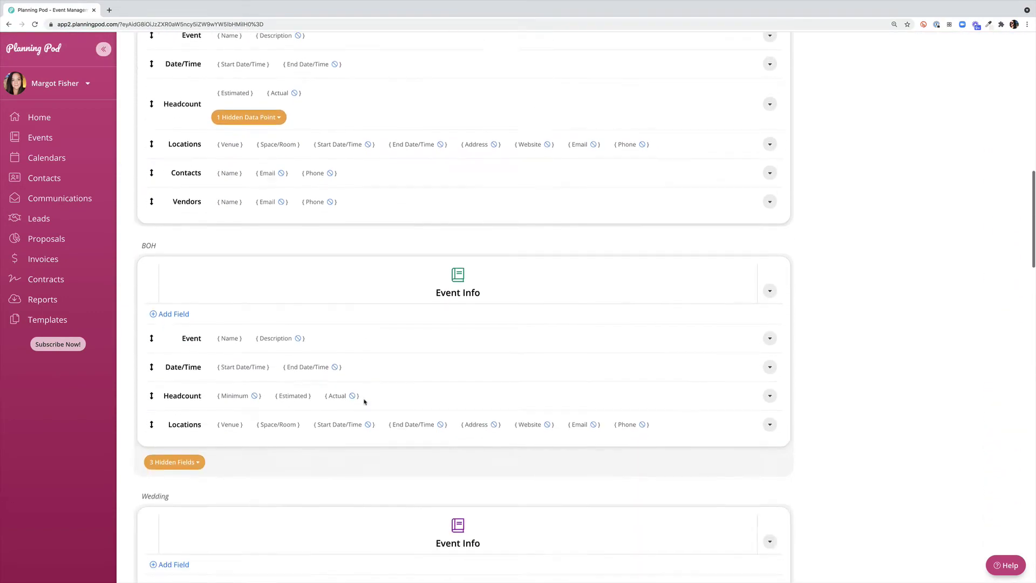
pyautogui.scroll(-8, 365, 402)
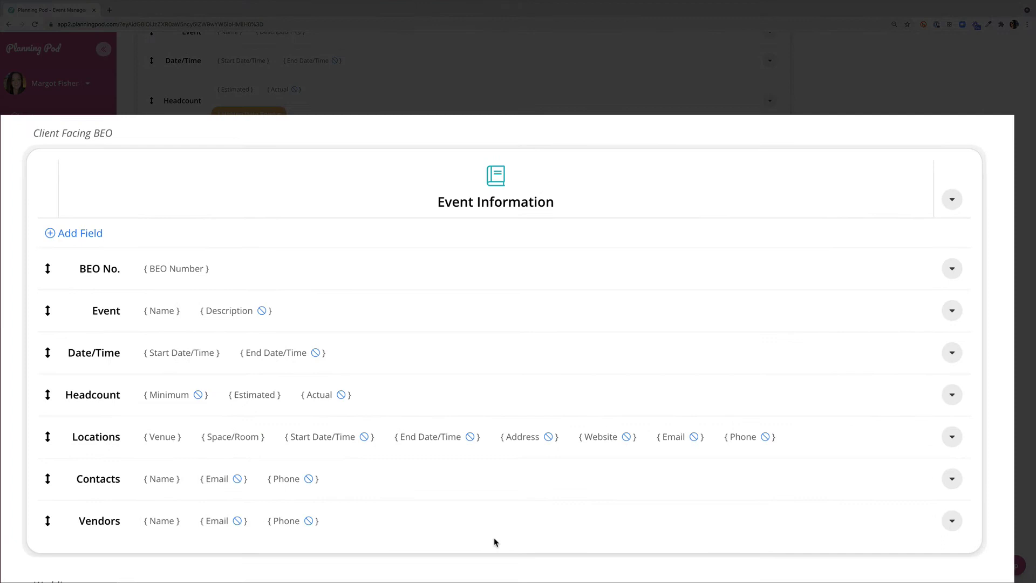
pyautogui.scroll(-2, 532, 537)
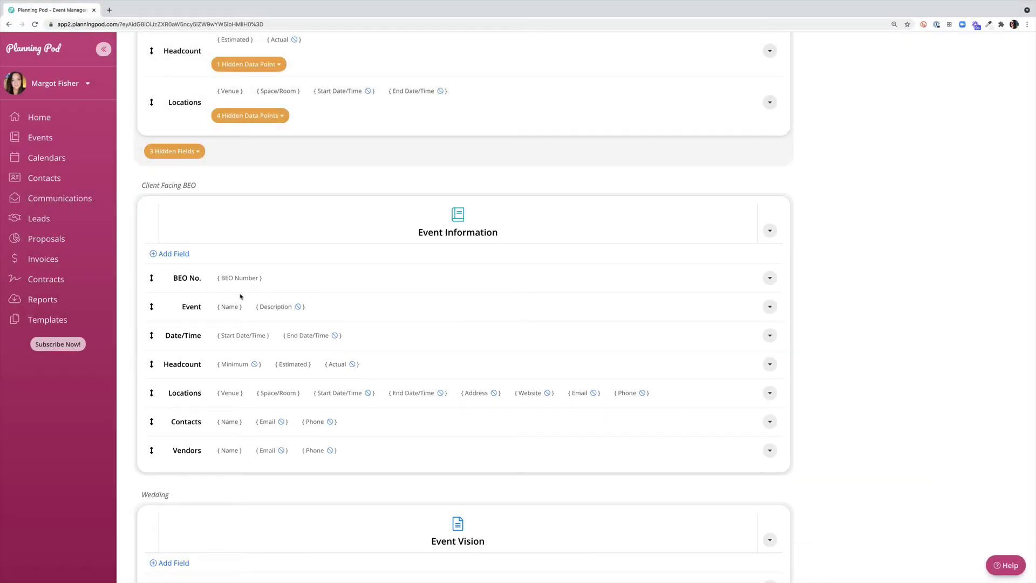
# Hide the BEO No. field from the Event Information panel.
pyautogui.click(770, 279)
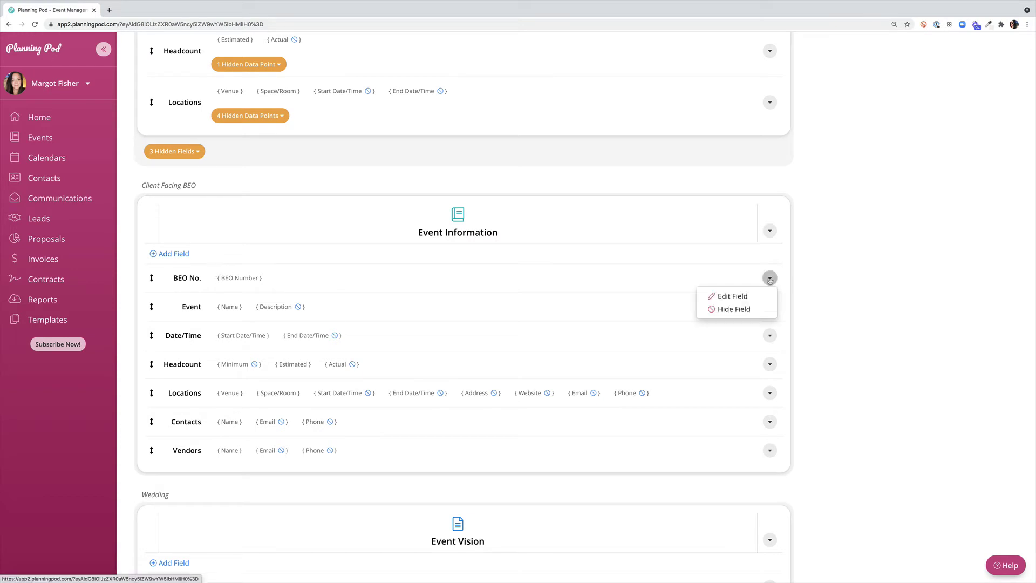
pyautogui.click(753, 311)
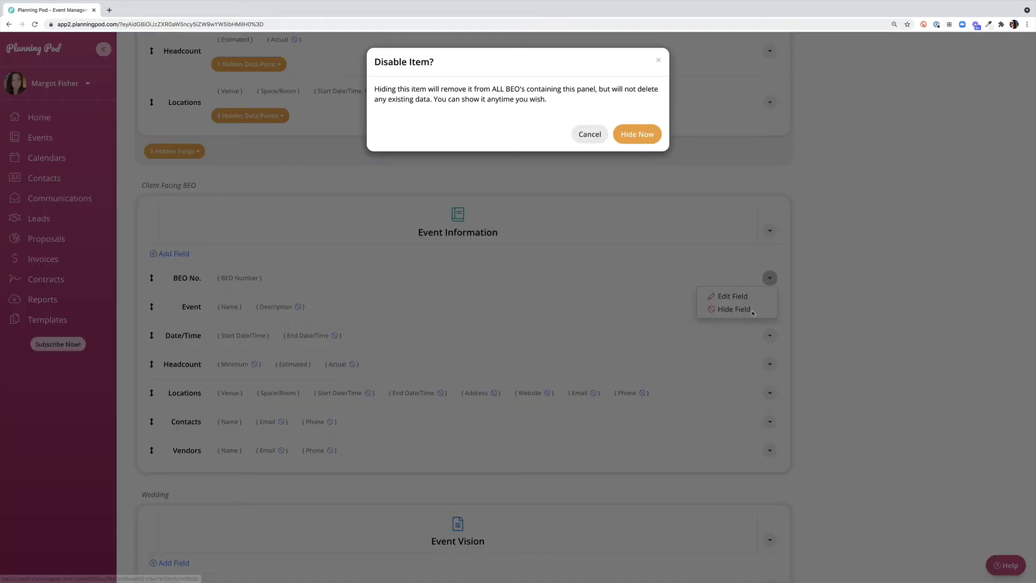
pyautogui.click(638, 134)
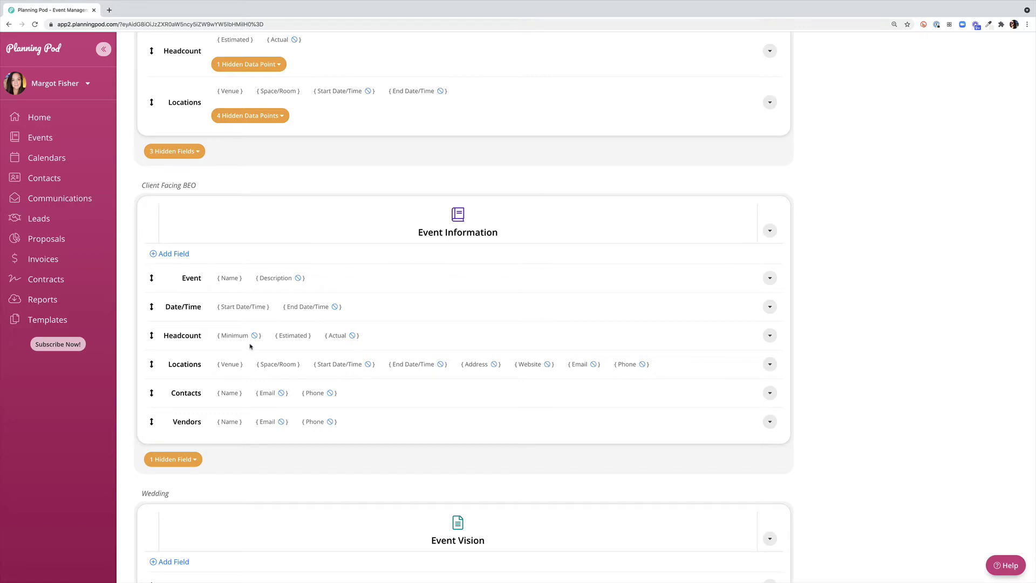
# Hide the Vendors Email data point, keeping Vendors Phone shown alongside Name.
pyautogui.scroll(-1, 280, 344)
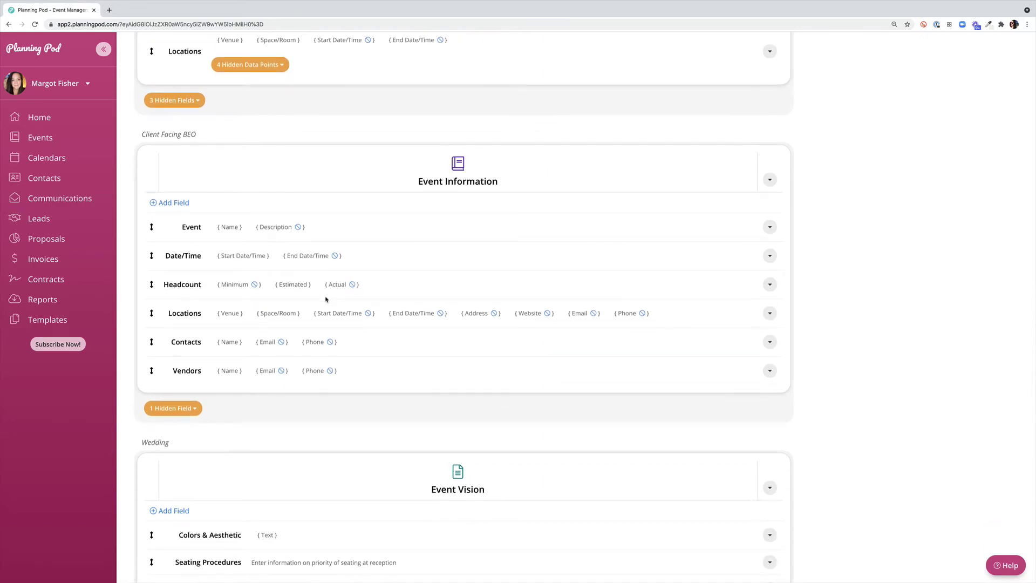
pyautogui.click(282, 373)
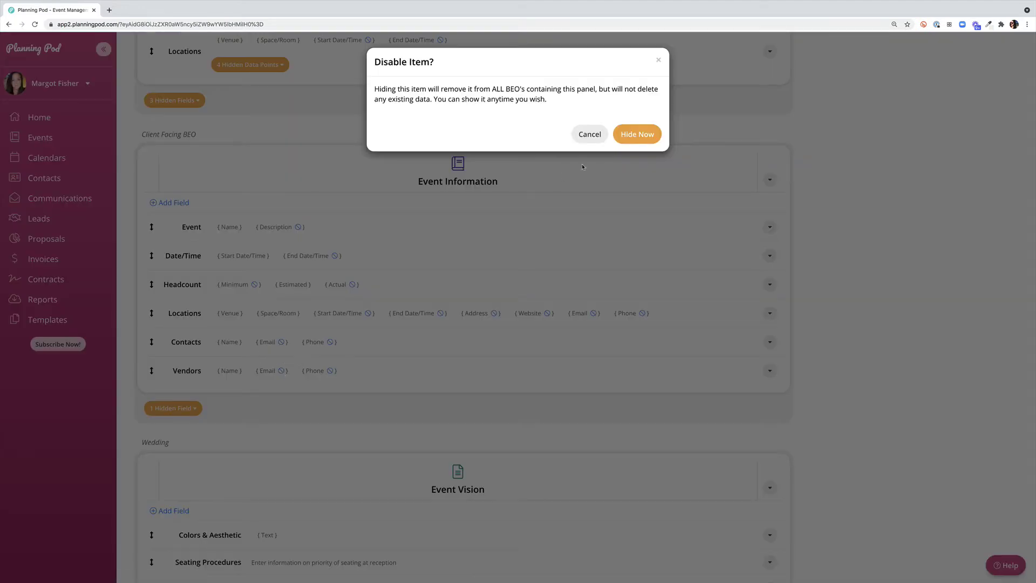
pyautogui.click(638, 134)
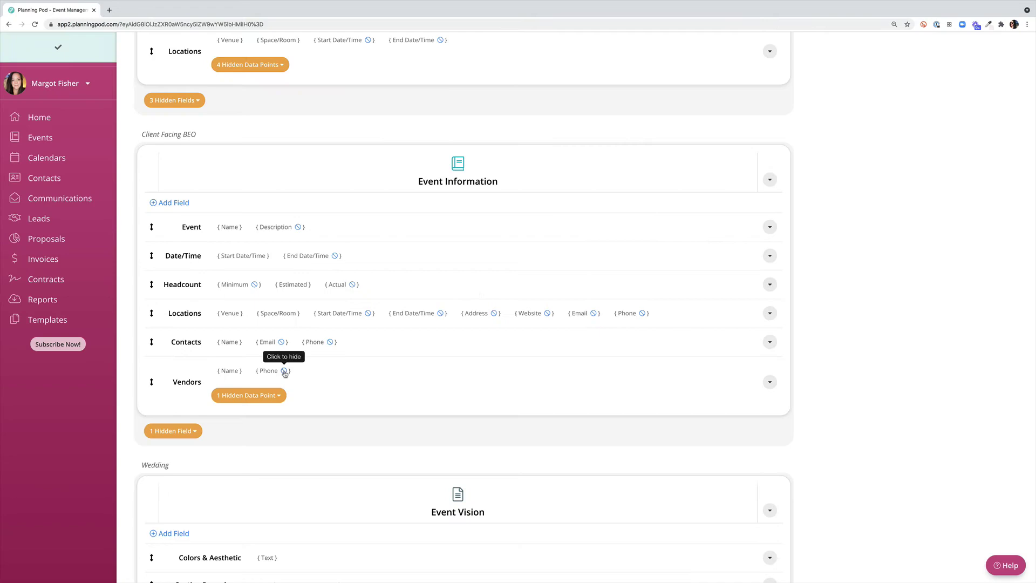
pyautogui.click(284, 371)
pyautogui.click(640, 135)
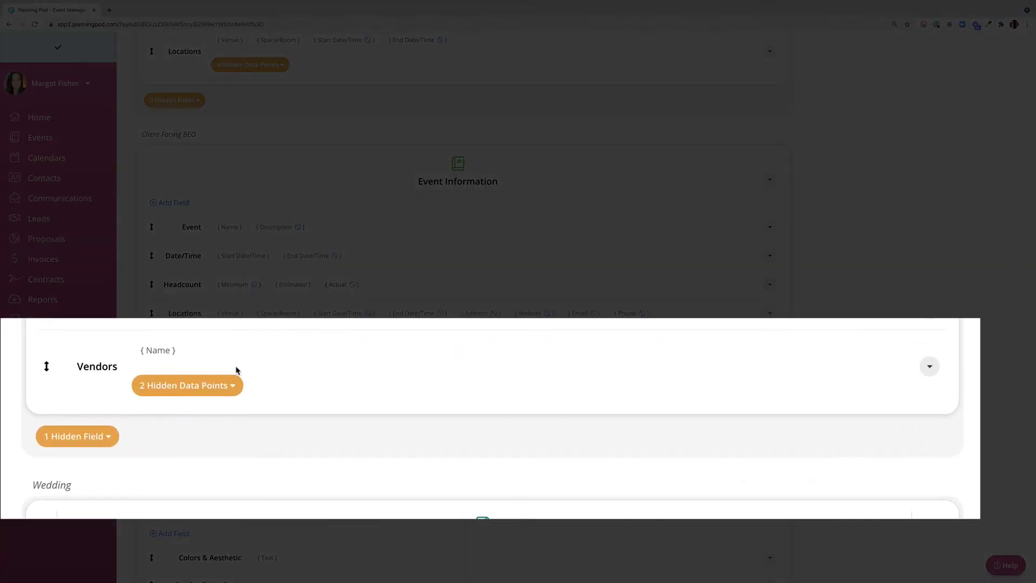
pyautogui.click(226, 389)
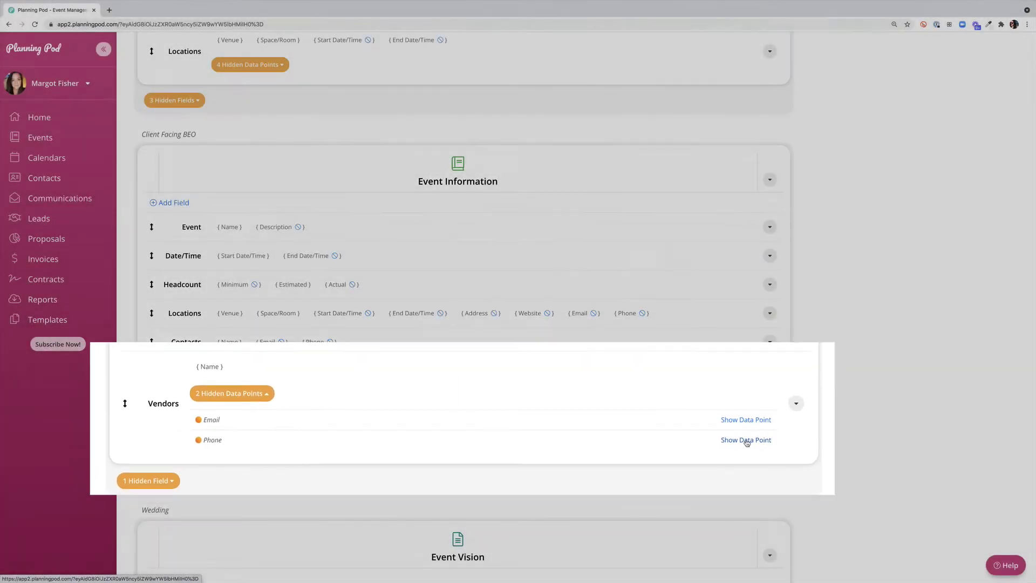
pyautogui.click(724, 439)
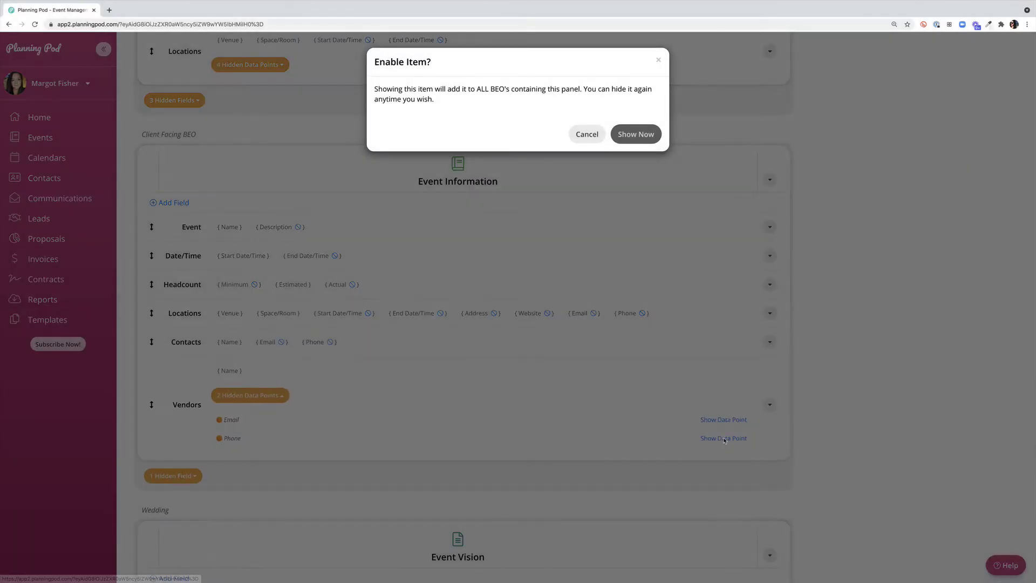
pyautogui.click(641, 136)
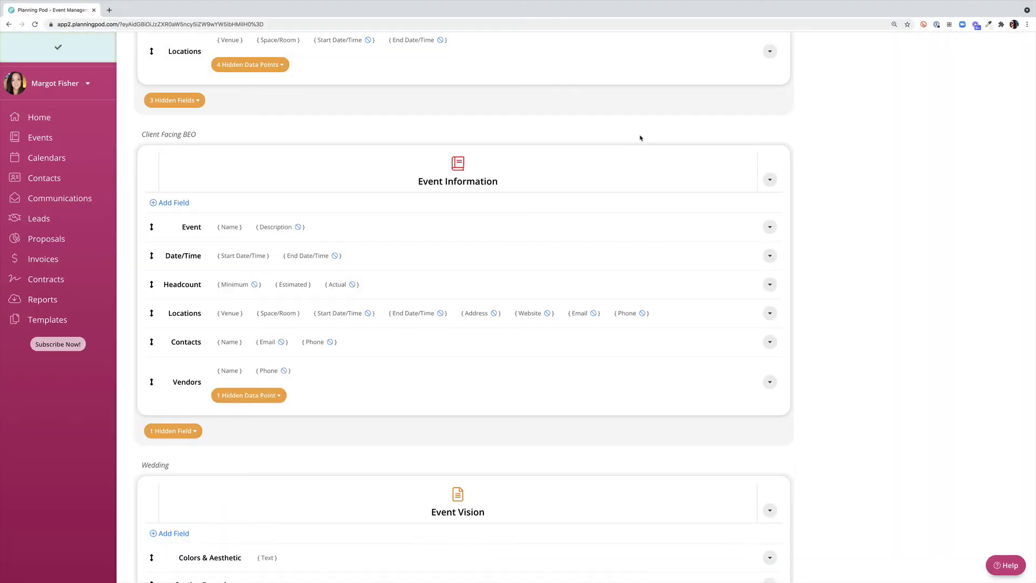
# Start a new Food content panel and title it 'Catering Selections'.
pyautogui.scroll(20, 461, 399)
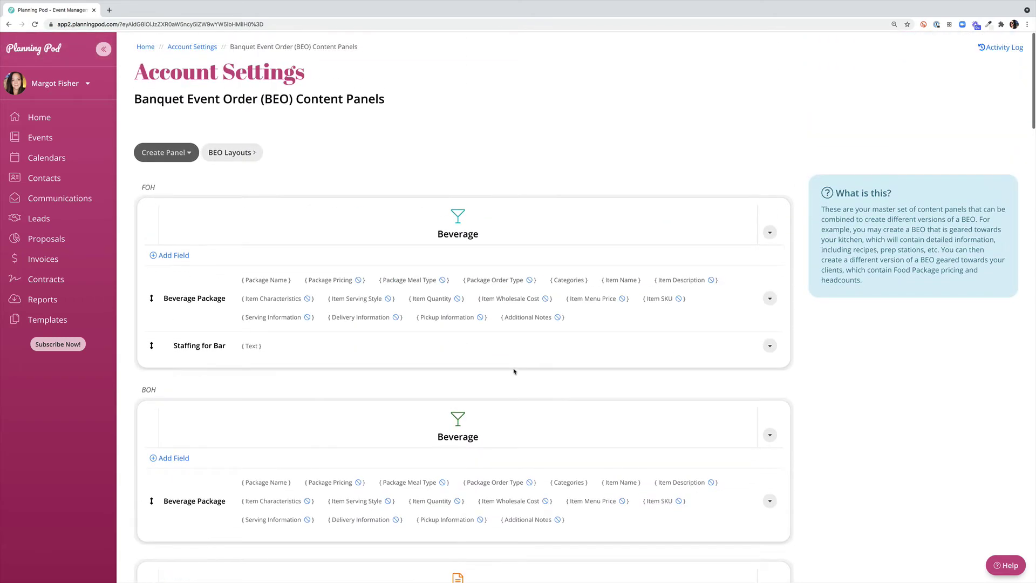
pyautogui.click(179, 155)
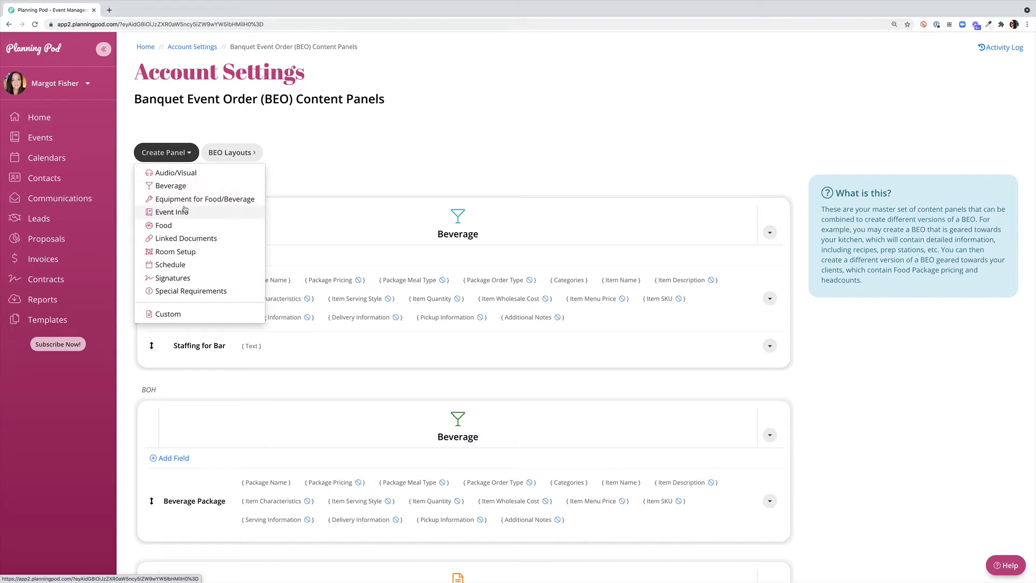
pyautogui.click(185, 225)
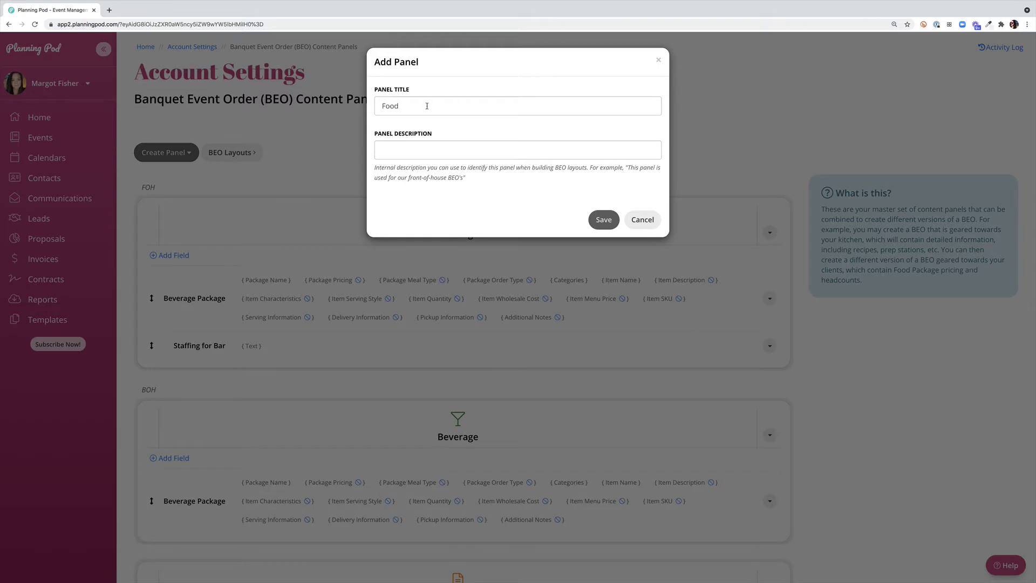
pyautogui.doubleClick(426, 106)
pyautogui.write('Catering')
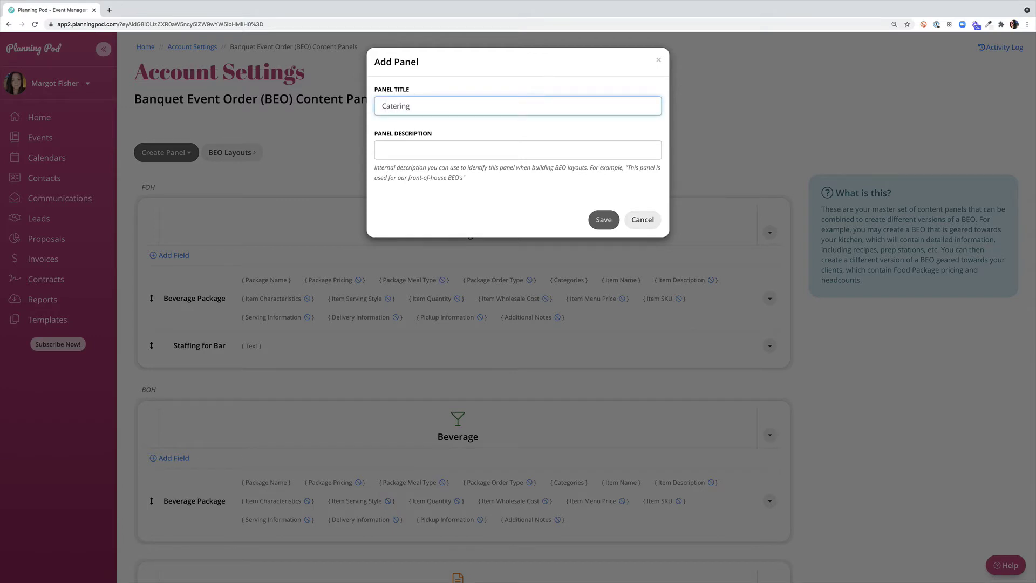
pyautogui.write(' Selections')
pyautogui.click(415, 154)
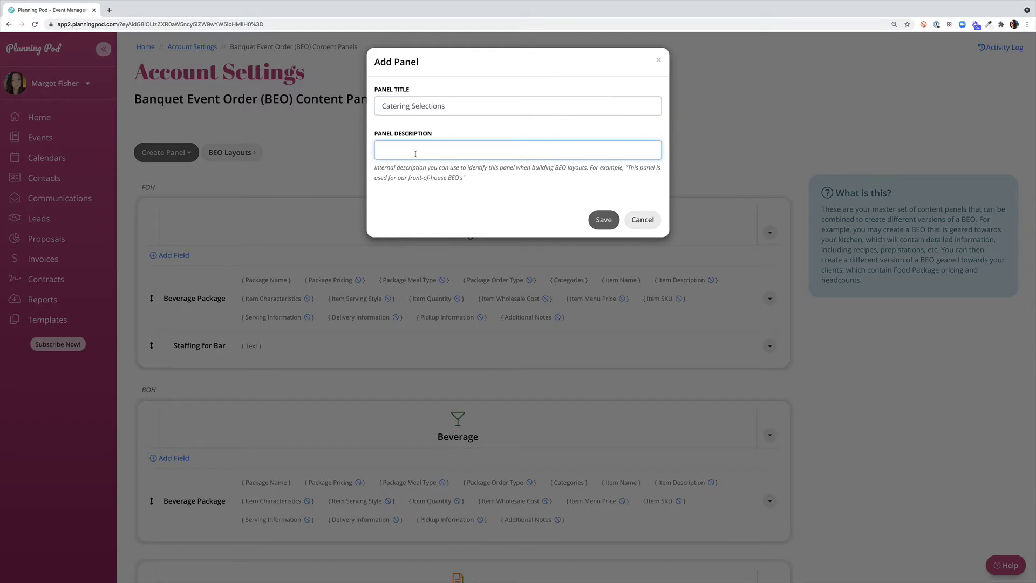
# Describe the panel as 'Client Facing BEO', save it, and scroll down to its Food Package field.
pyautogui.write('Client Facing BEO')
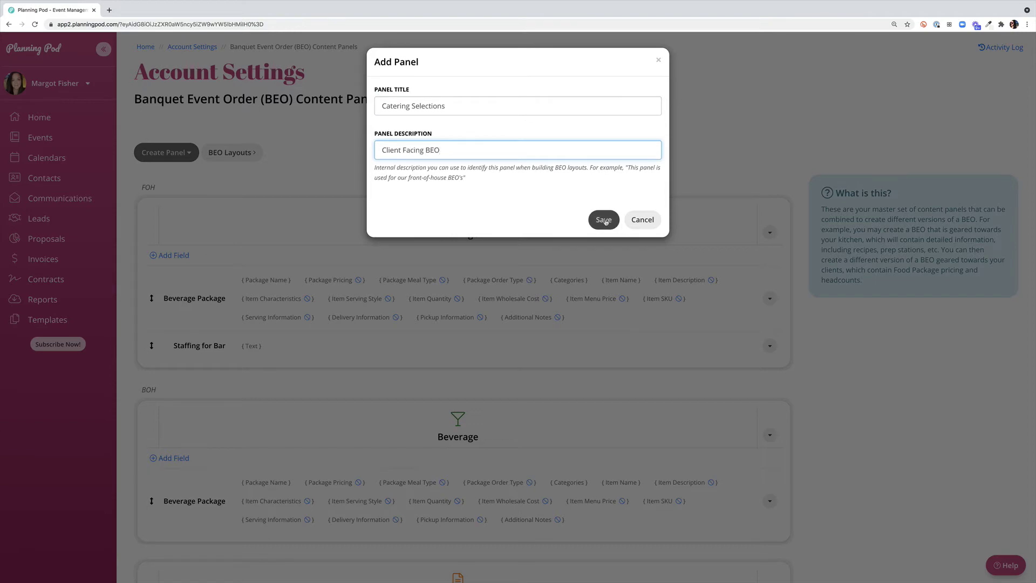
pyautogui.click(604, 220)
pyautogui.scroll(-10, 382, 430)
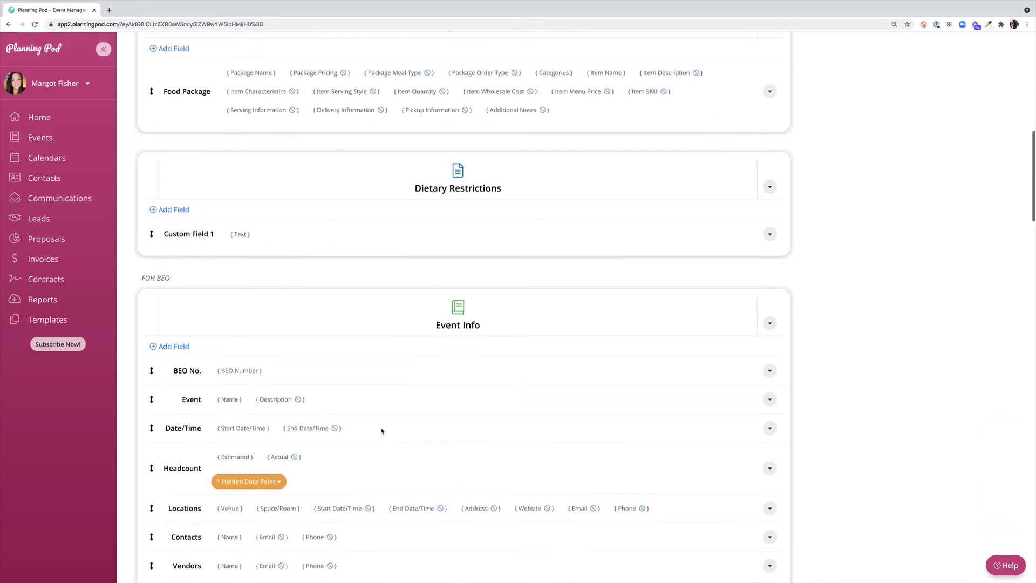
pyautogui.scroll(-15, 382, 430)
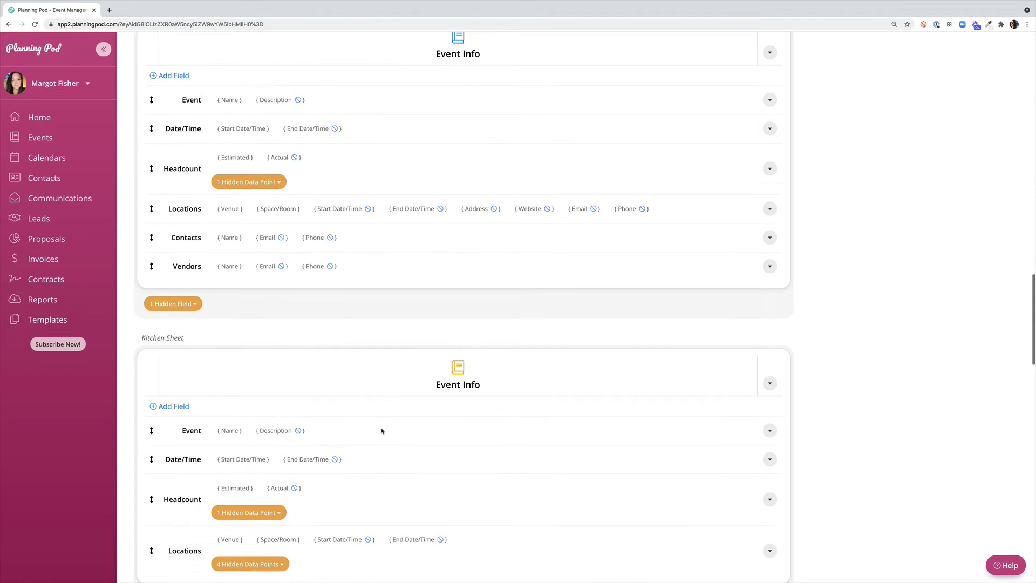
pyautogui.scroll(-7, 454, 431)
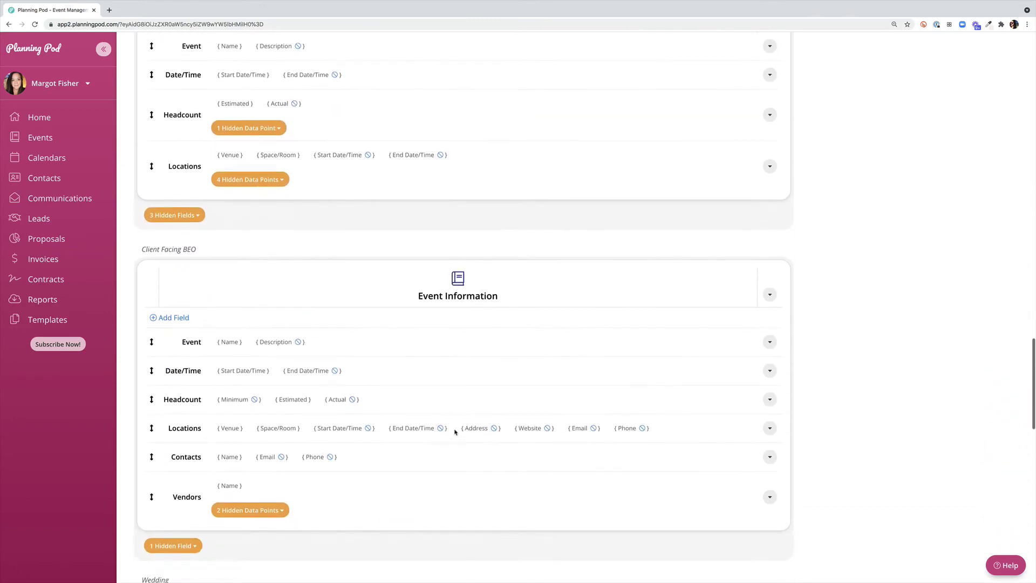
pyautogui.scroll(-9, 455, 430)
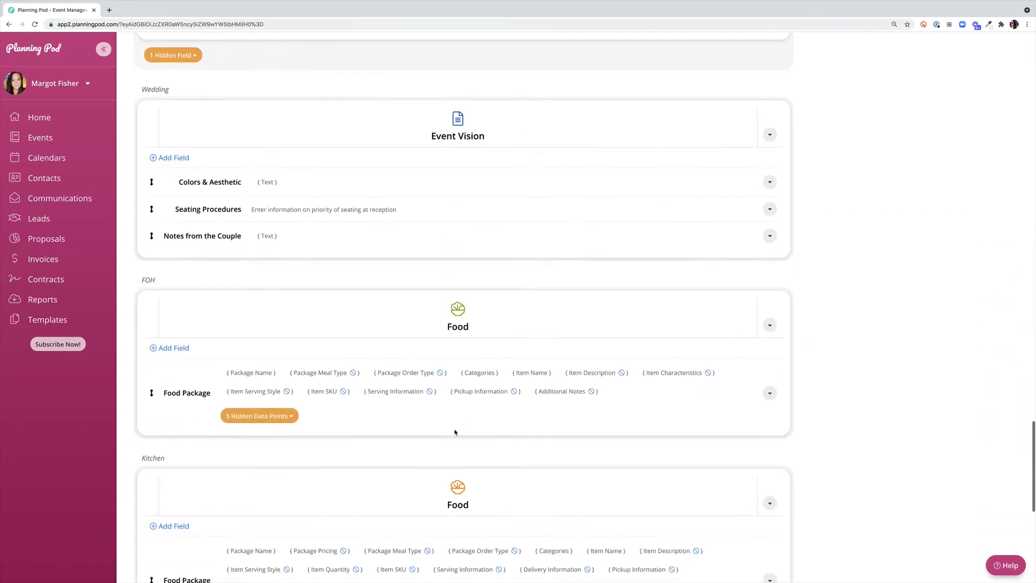
pyautogui.scroll(-15, 455, 432)
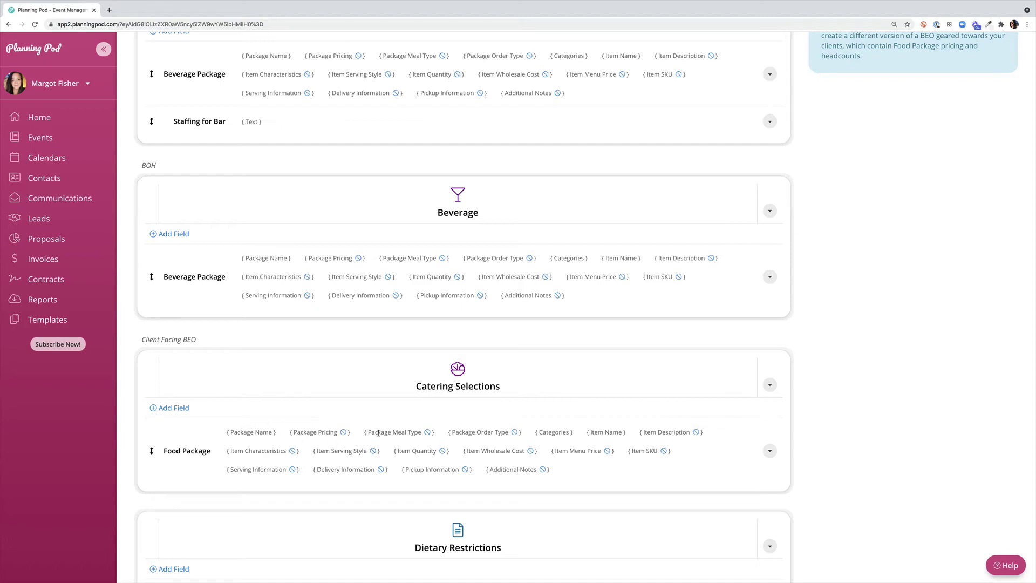
# Hide Package Order Type, Item Wholesale Cost and Item SKU from the food package.
pyautogui.click(514, 432)
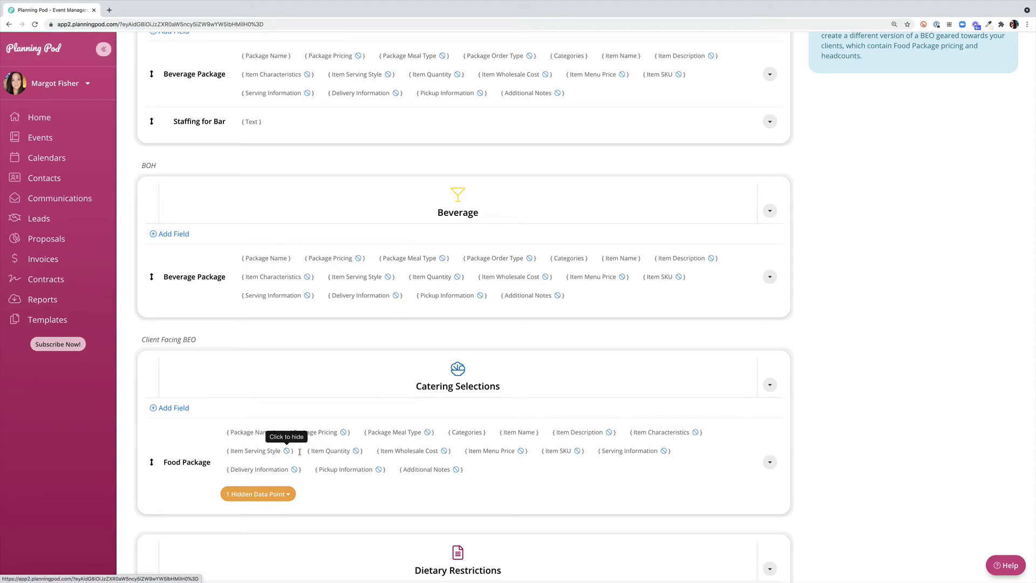
pyautogui.click(444, 451)
pyautogui.click(634, 138)
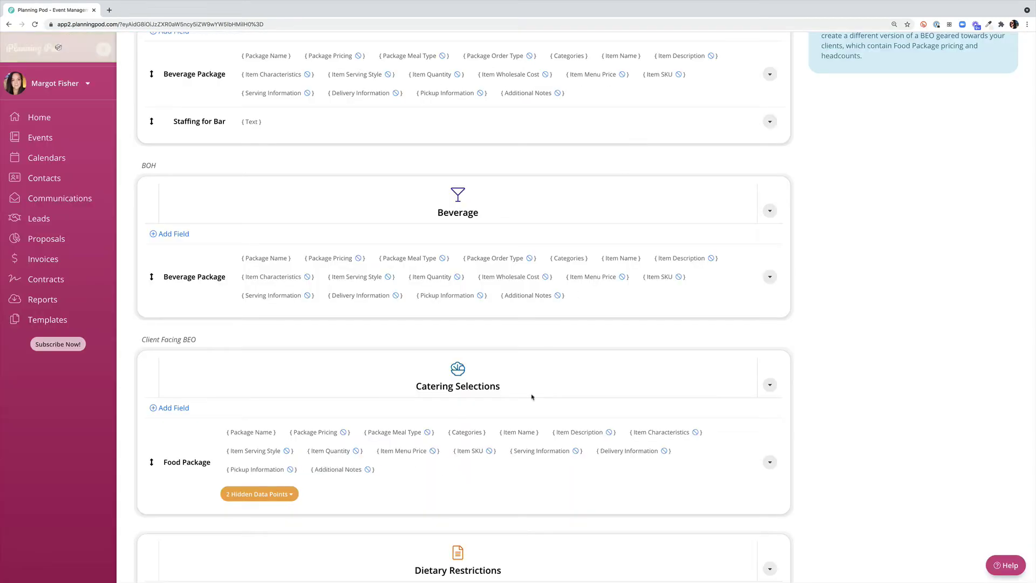
pyautogui.click(489, 451)
pyautogui.click(643, 141)
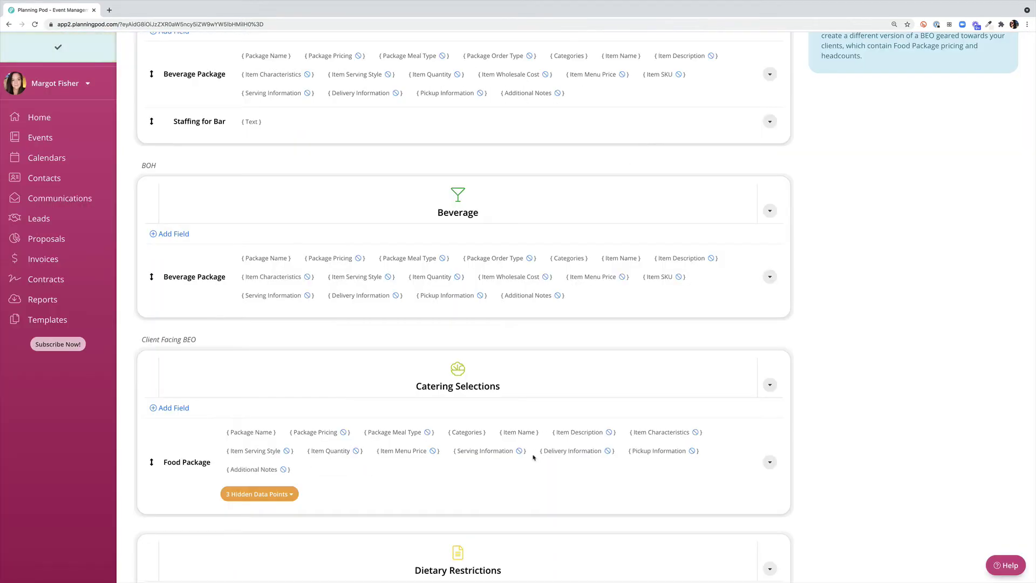
# Also hide Item Menu Price, Pickup Information and Additional Notes from the food package.
pyautogui.click(433, 450)
pyautogui.click(643, 142)
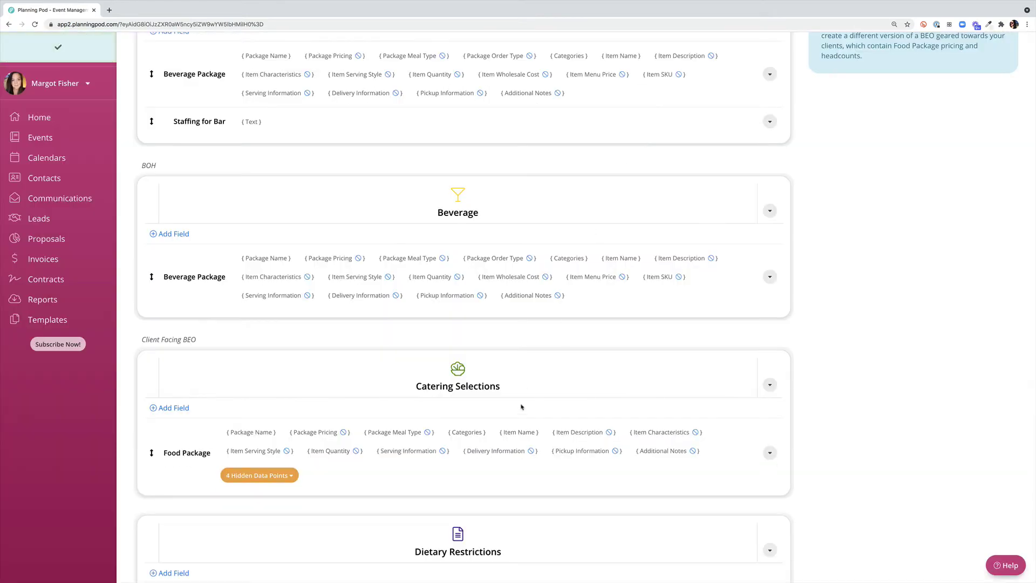
pyautogui.click(615, 451)
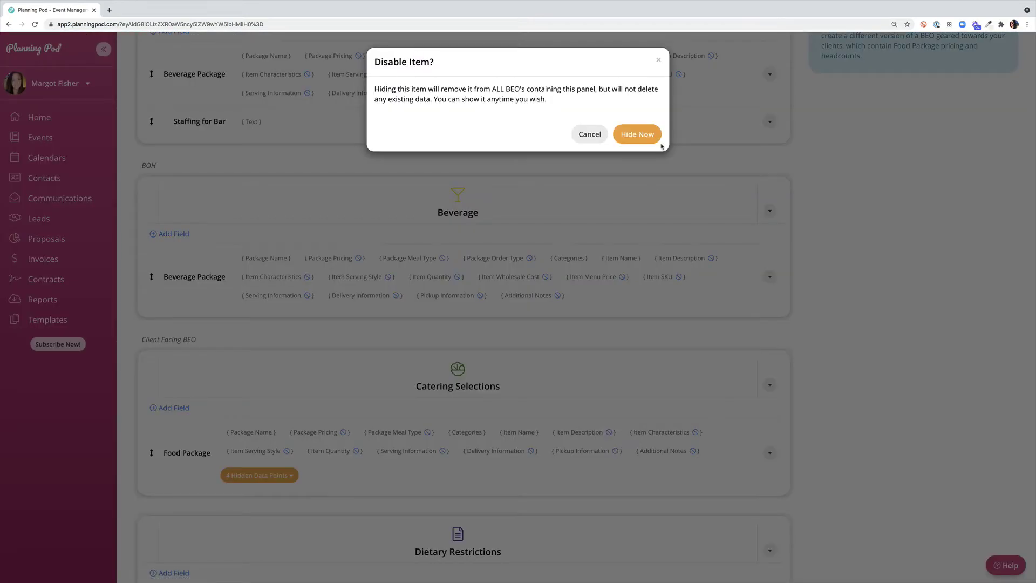
pyautogui.click(641, 136)
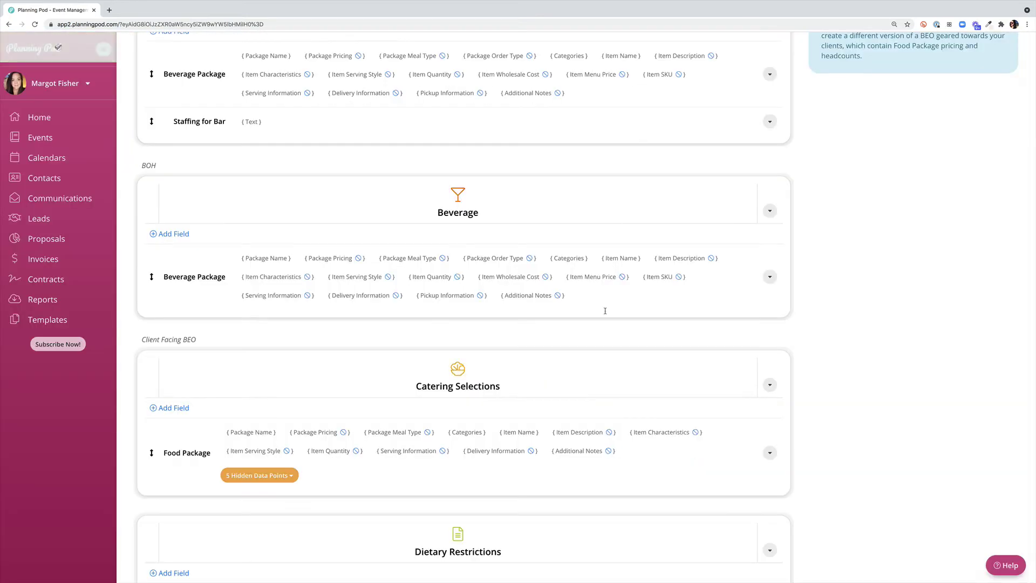
pyautogui.click(609, 451)
pyautogui.click(637, 141)
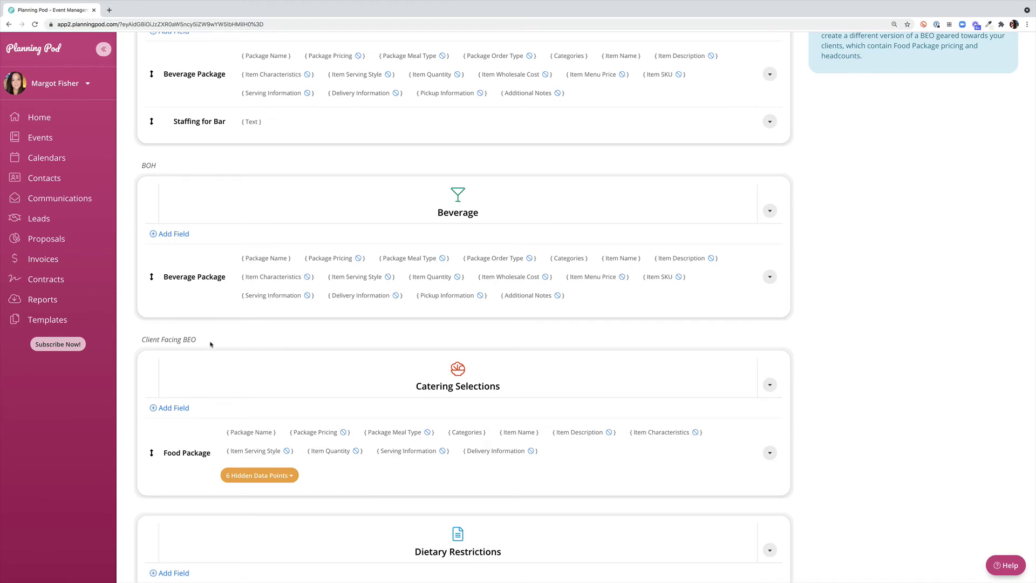
pyautogui.scroll(5, 210, 345)
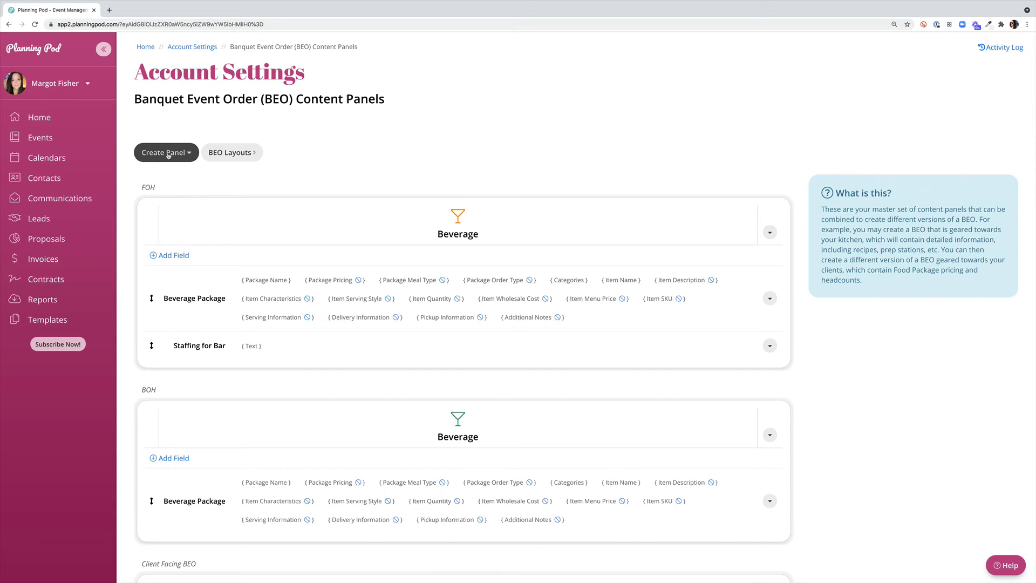
# Create a custom panel 'Decor & Special Requirements' described as 'Client Facing BEO' and save it.
pyautogui.click(169, 156)
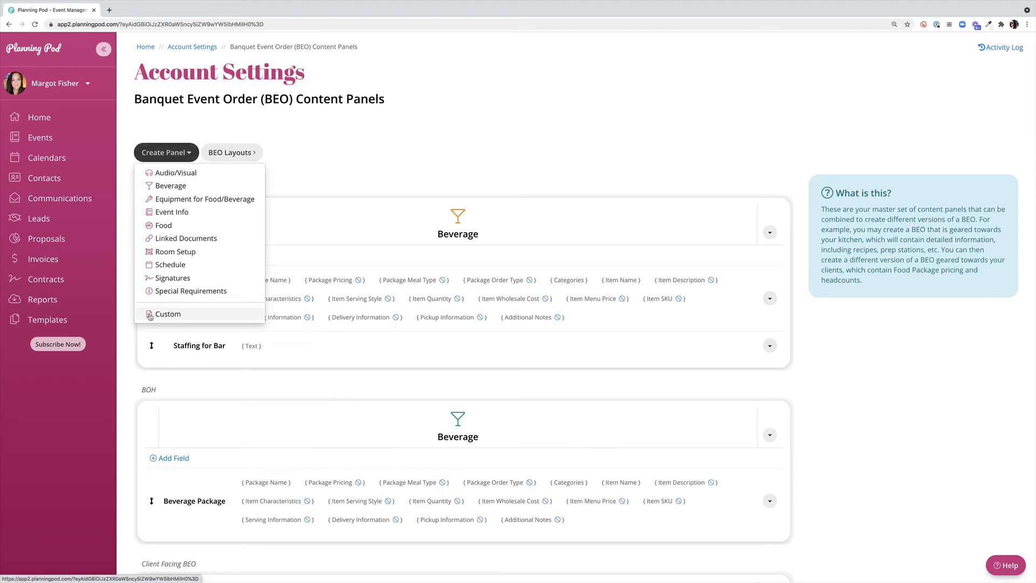
pyautogui.click(169, 319)
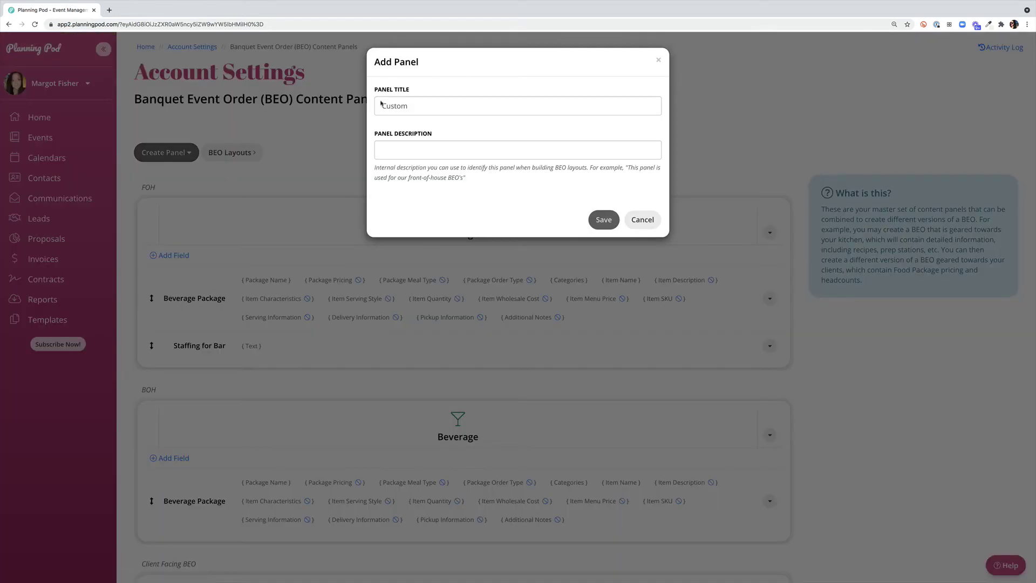
pyautogui.moveTo(384, 106); pyautogui.dragTo(428, 107)
pyautogui.write('Decor ')
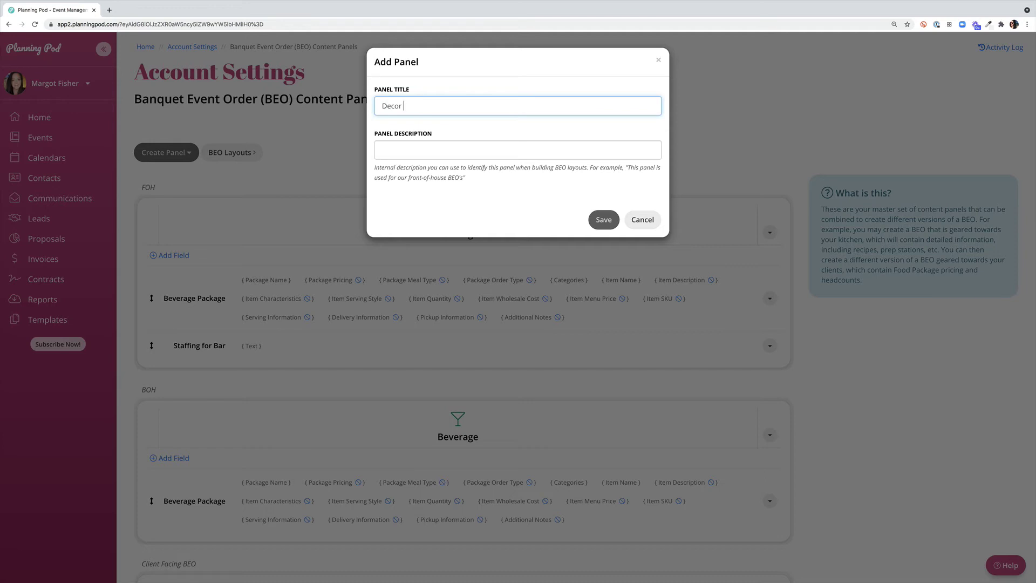
pyautogui.write('& Special Requirements')
pyautogui.click(401, 154)
pyautogui.write('Client Facing BEO')
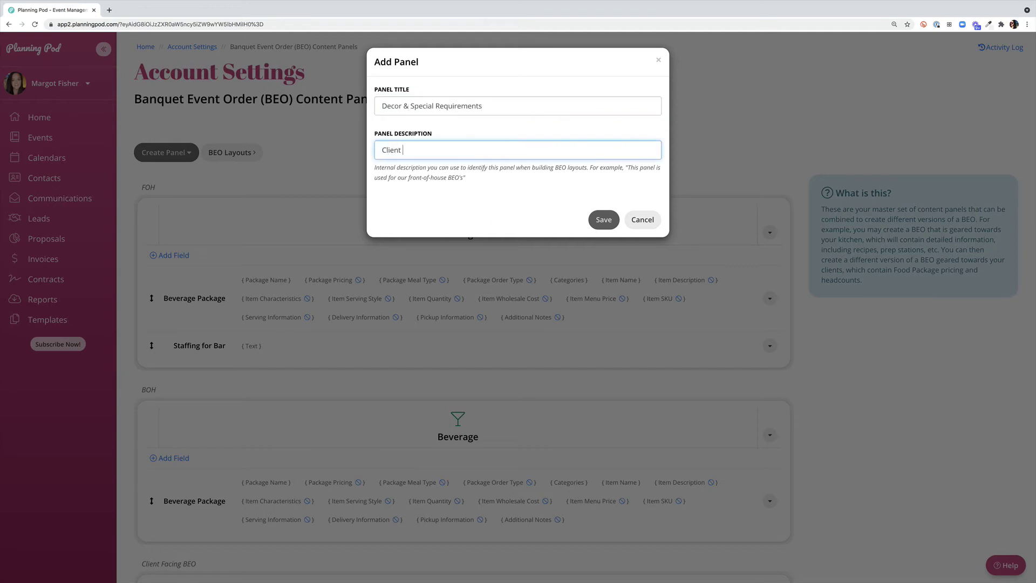
pyautogui.click(604, 224)
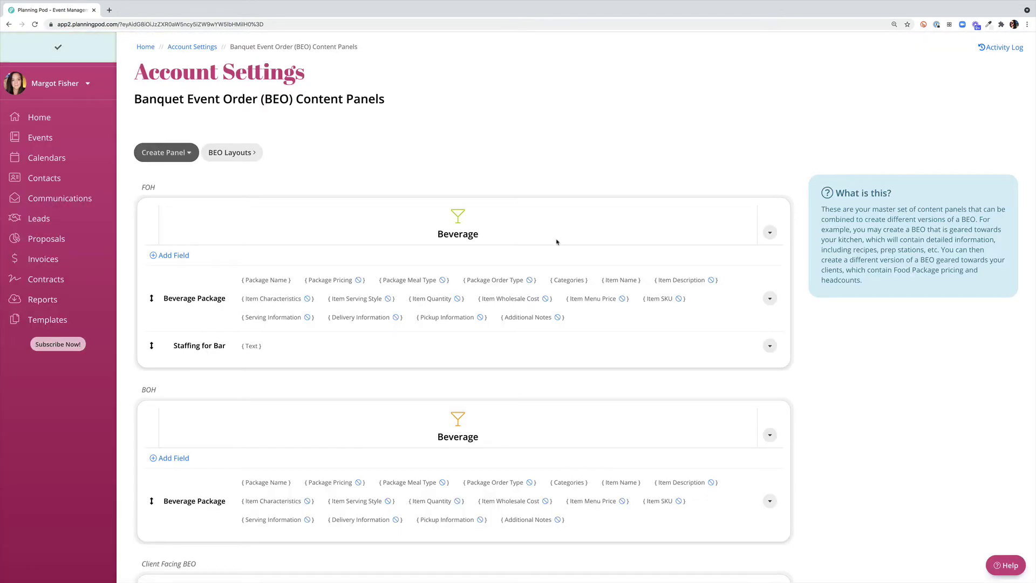
# Rename Custom Field 1 to 'Table Linens' and save the field.
pyautogui.scroll(-10, 344, 439)
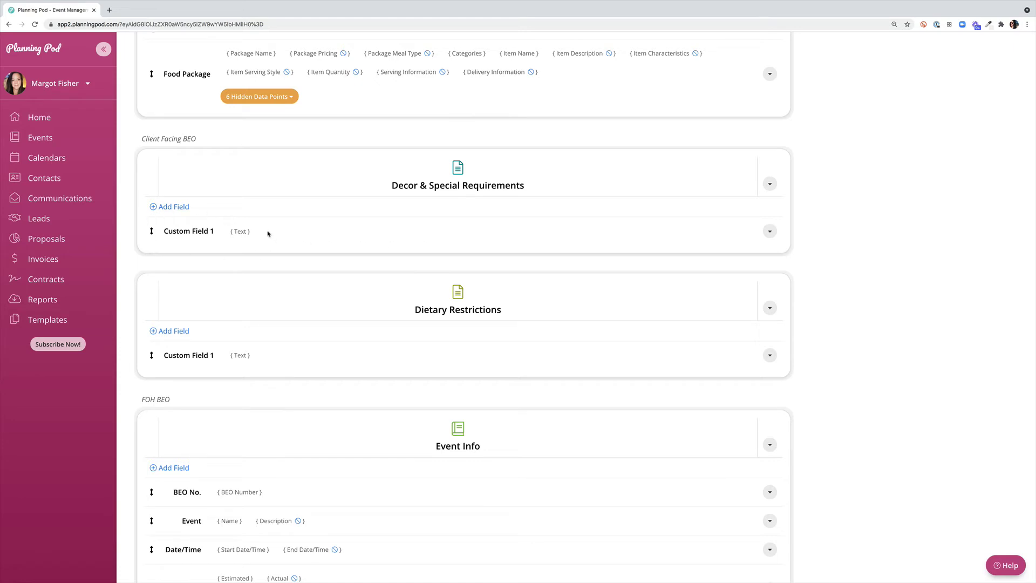
pyautogui.click(770, 231)
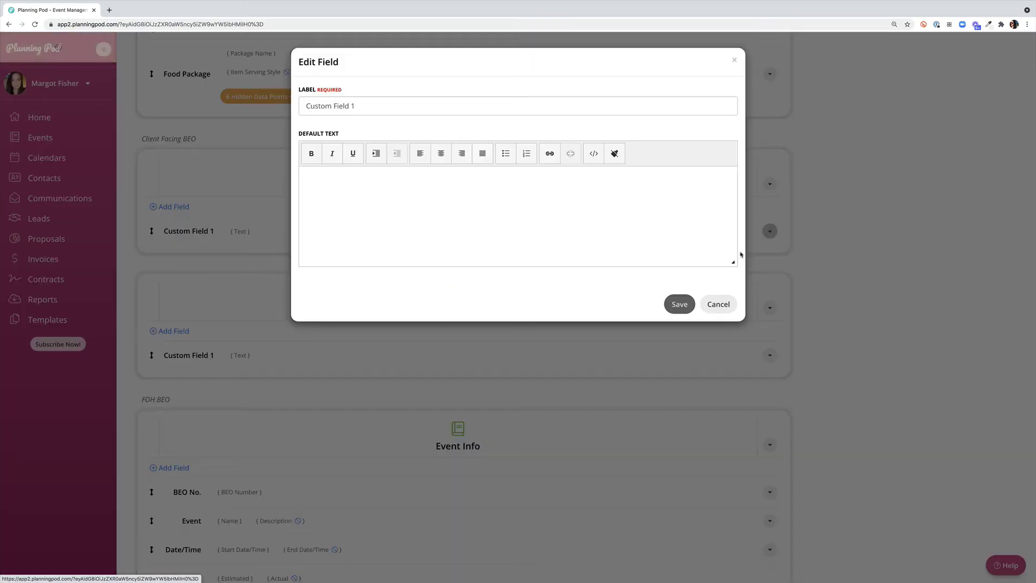
pyautogui.click(741, 252)
pyautogui.tripleClick(359, 108)
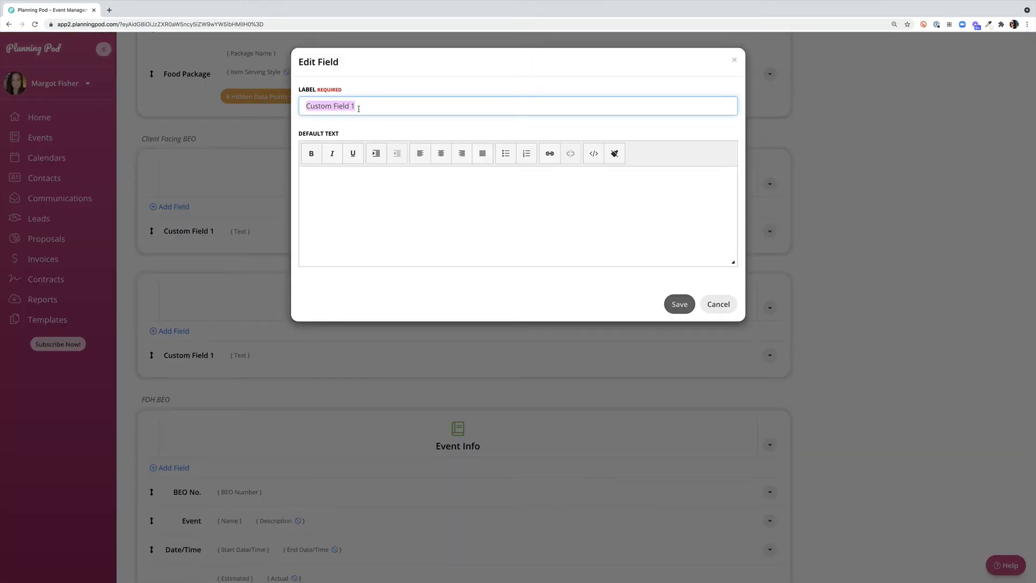
pyautogui.write('Table Lin')
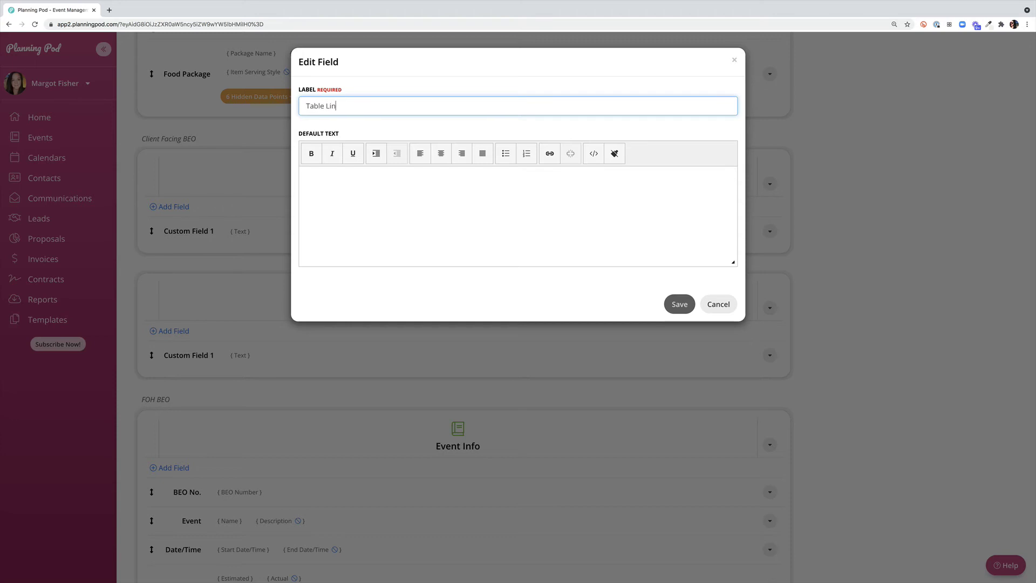
pyautogui.write('ens')
pyautogui.click(679, 308)
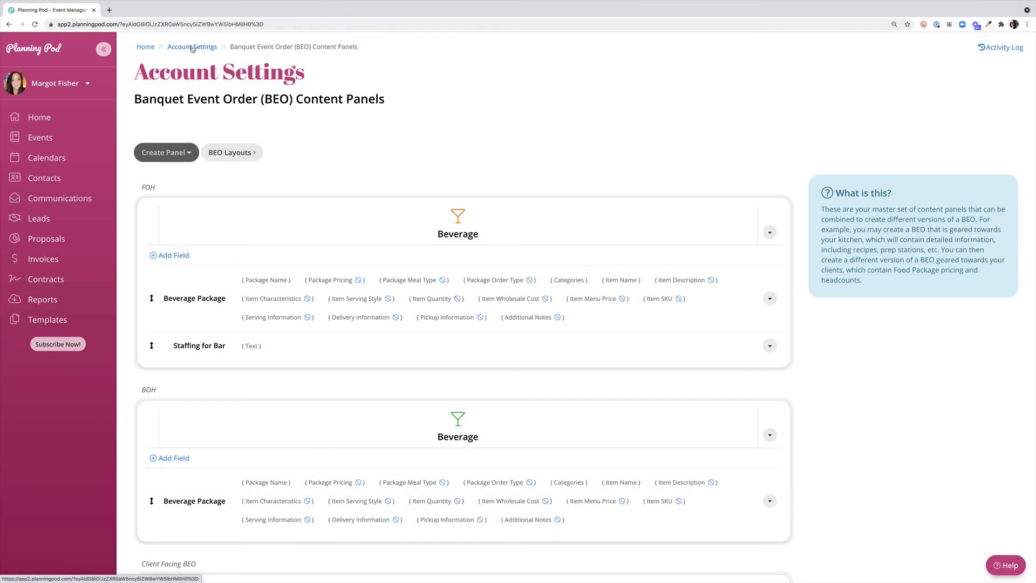
# Under BEO Layouts, add a 2-column layout named 'Client Facing BEO' and save it.
pyautogui.click(193, 47)
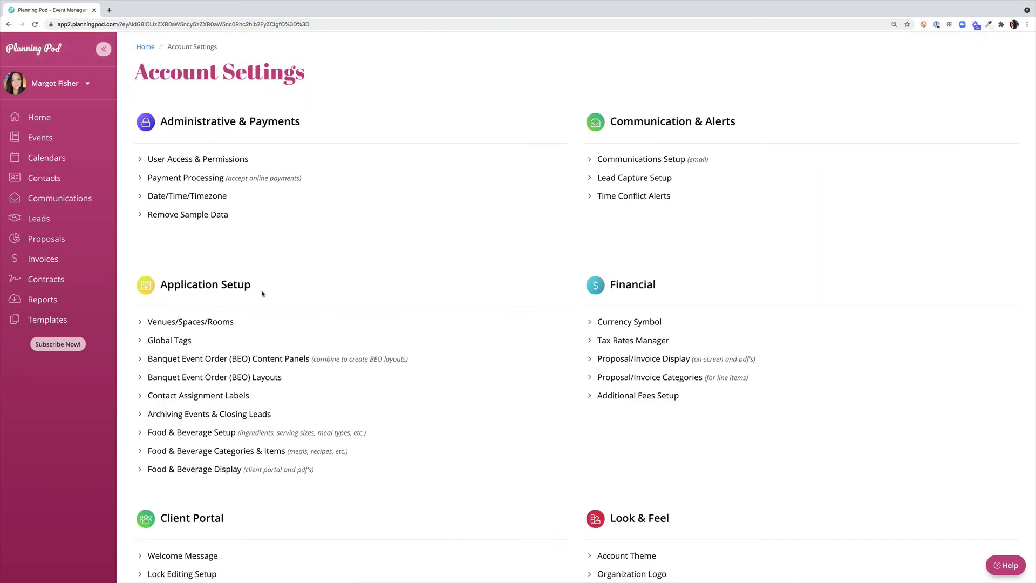
pyautogui.click(214, 378)
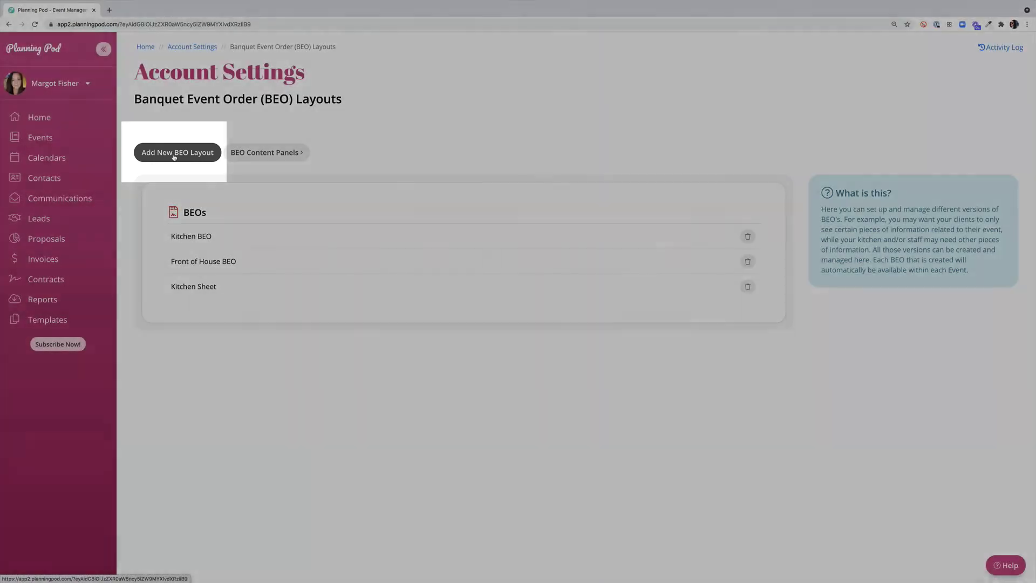
pyautogui.click(174, 154)
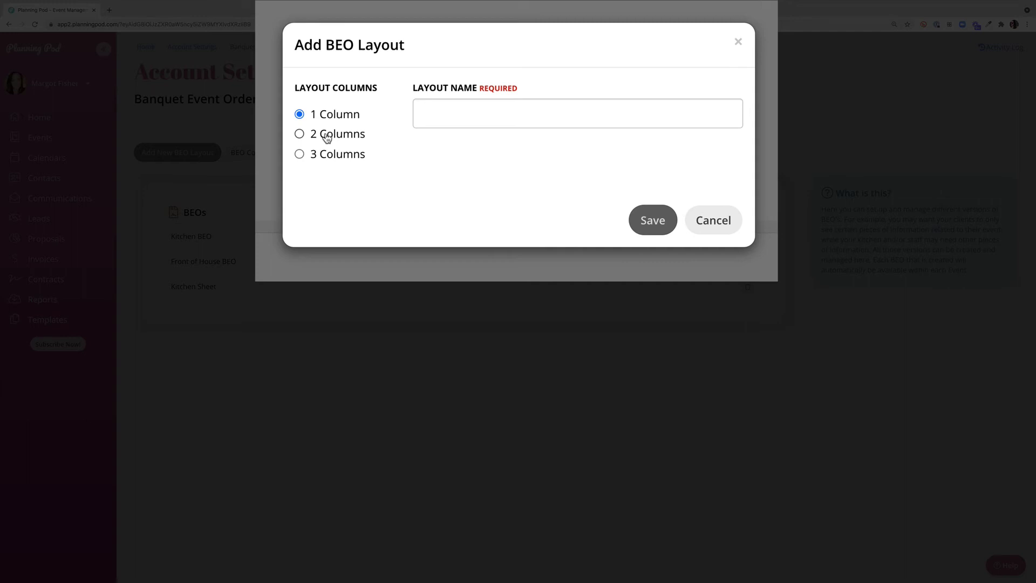
pyautogui.click(327, 139)
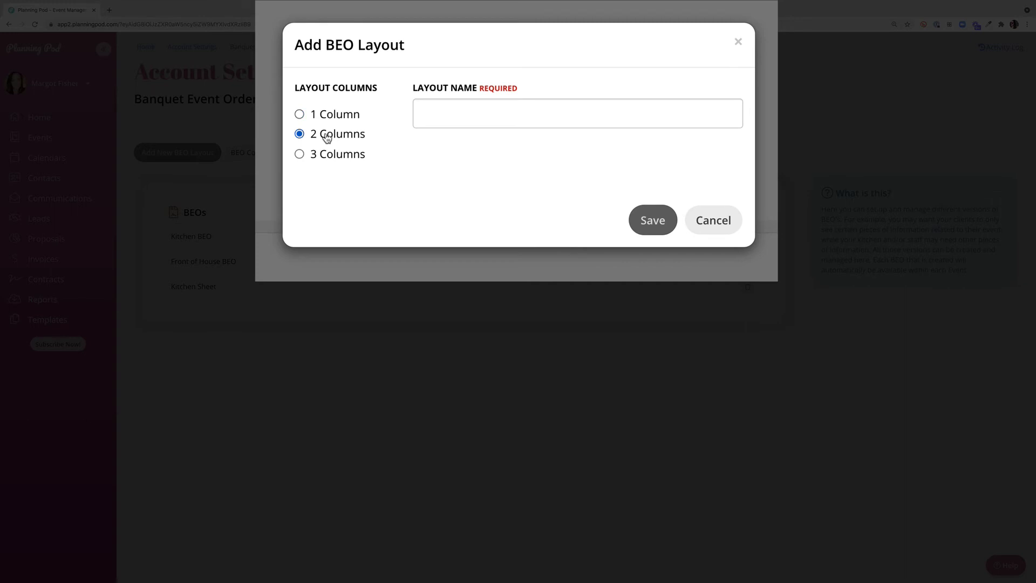
pyautogui.click(450, 118)
pyautogui.write('Client')
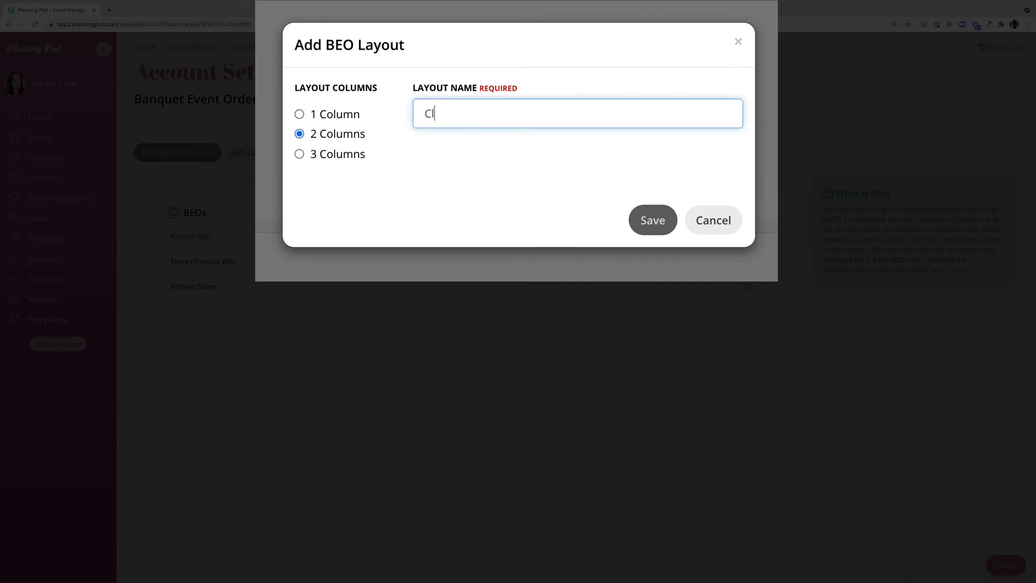
pyautogui.write(' Facing BEO')
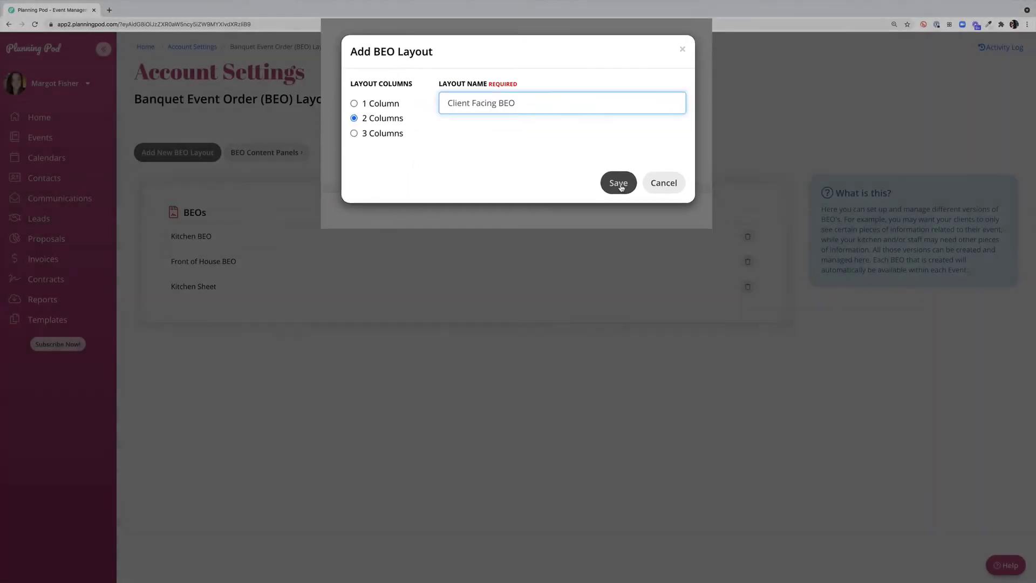
pyautogui.click(610, 180)
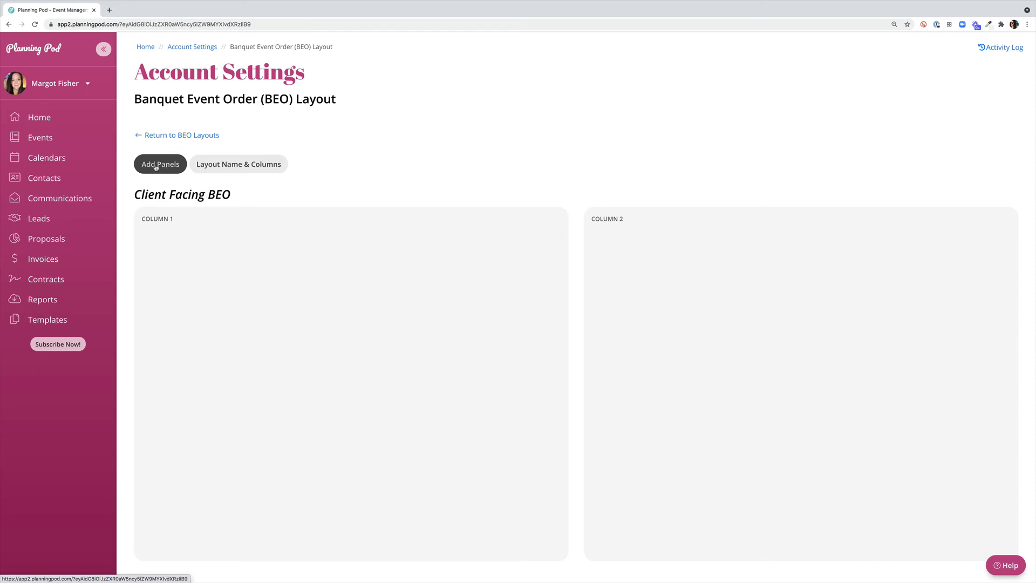
# Pick the Catering Selections and Decor & Special Requirements panels for the Client Facing BEO layout.
pyautogui.click(156, 166)
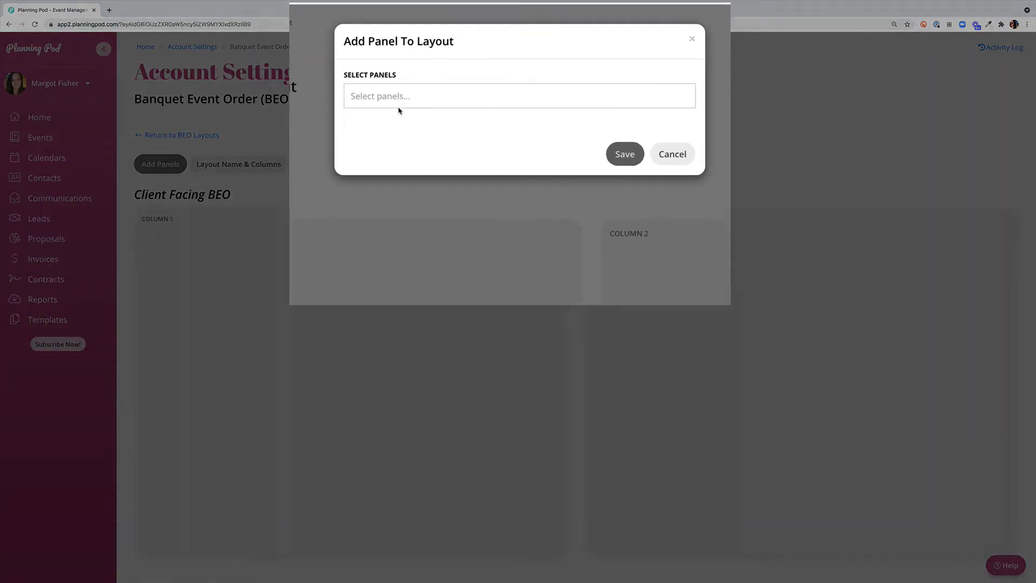
pyautogui.click(426, 106)
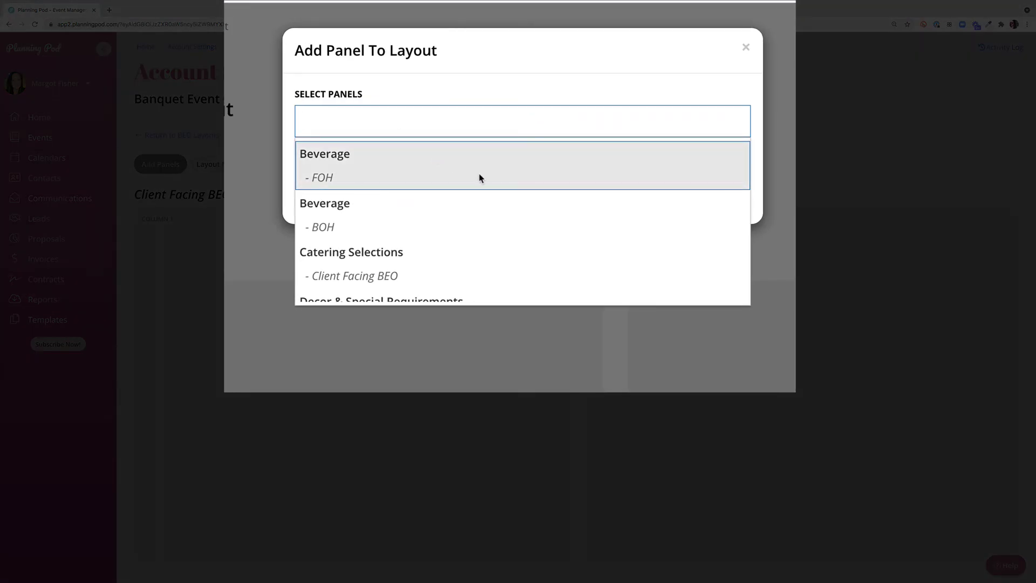
pyautogui.scroll(-2, 480, 179)
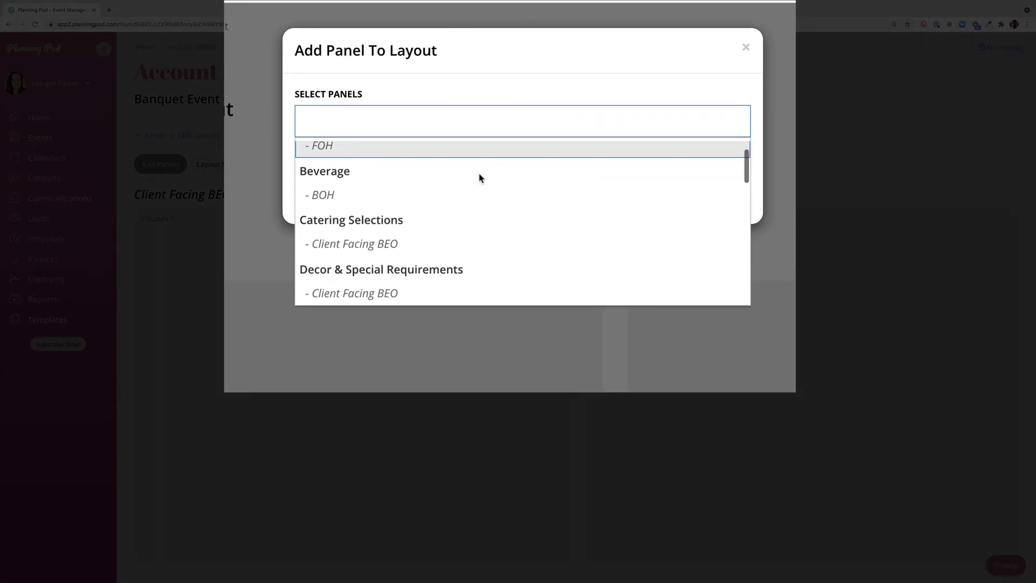
pyautogui.scroll(-3, 481, 178)
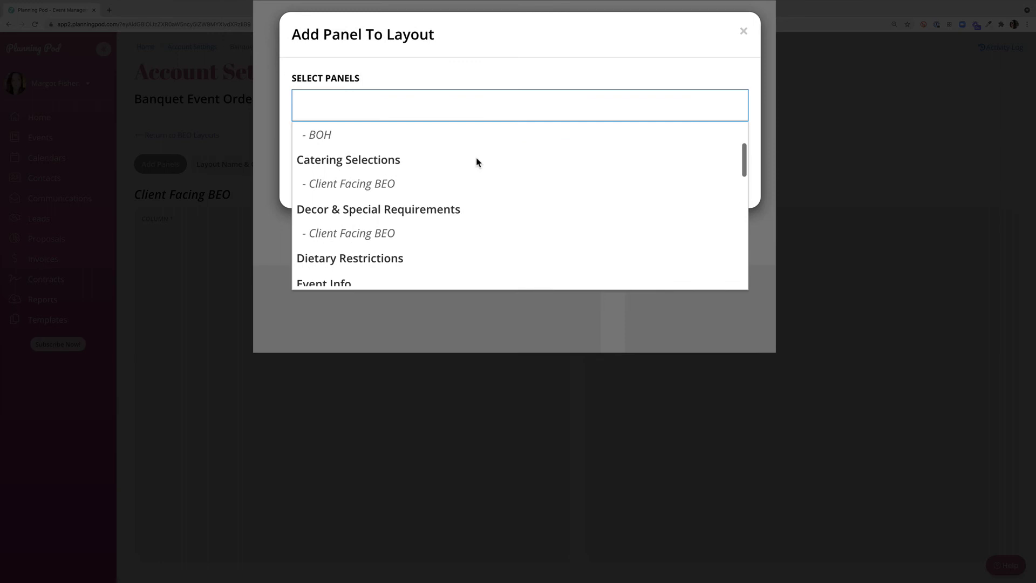
pyautogui.click(400, 165)
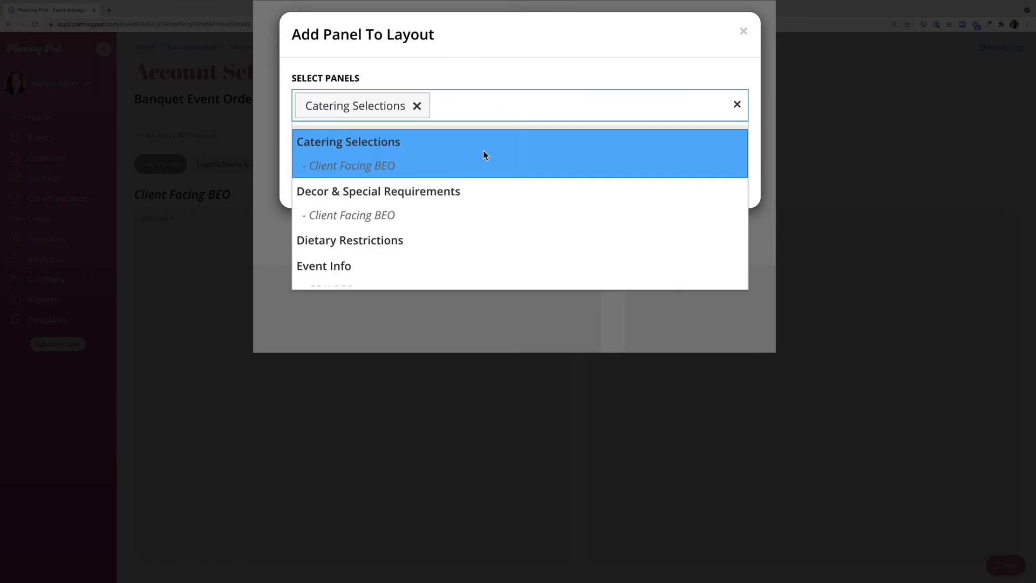
pyautogui.click(465, 208)
# Add the Event Information and Schedule panels to the layout as well.
pyautogui.scroll(-5, 565, 206)
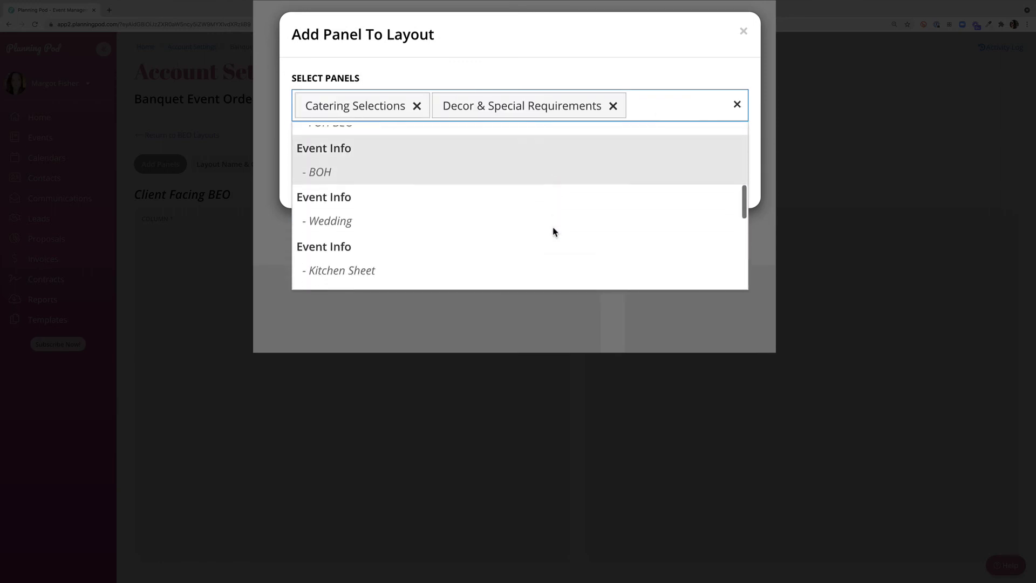
pyautogui.click(400, 209)
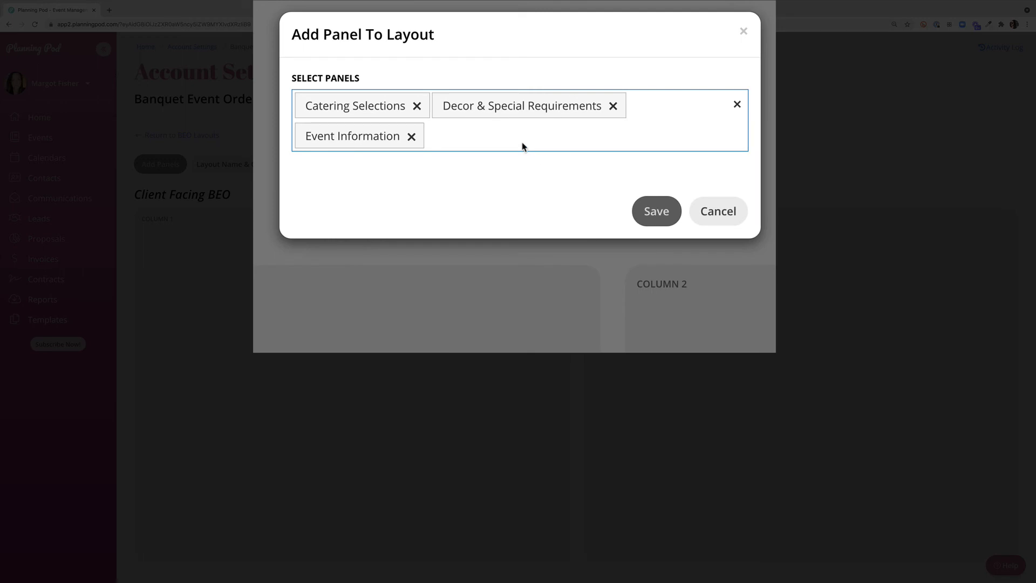
pyautogui.click(488, 146)
pyautogui.scroll(-5, 486, 246)
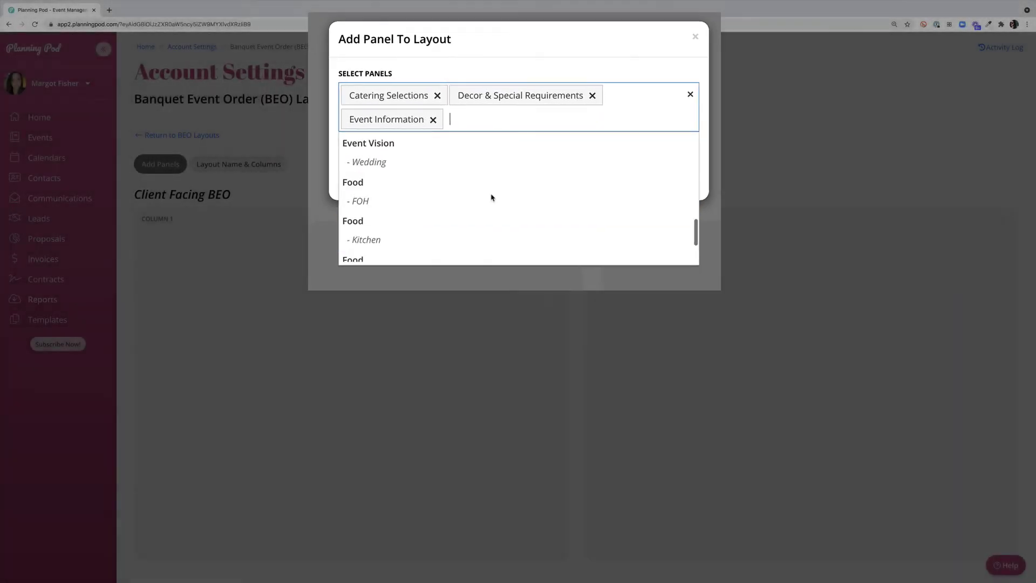
pyautogui.click(345, 286)
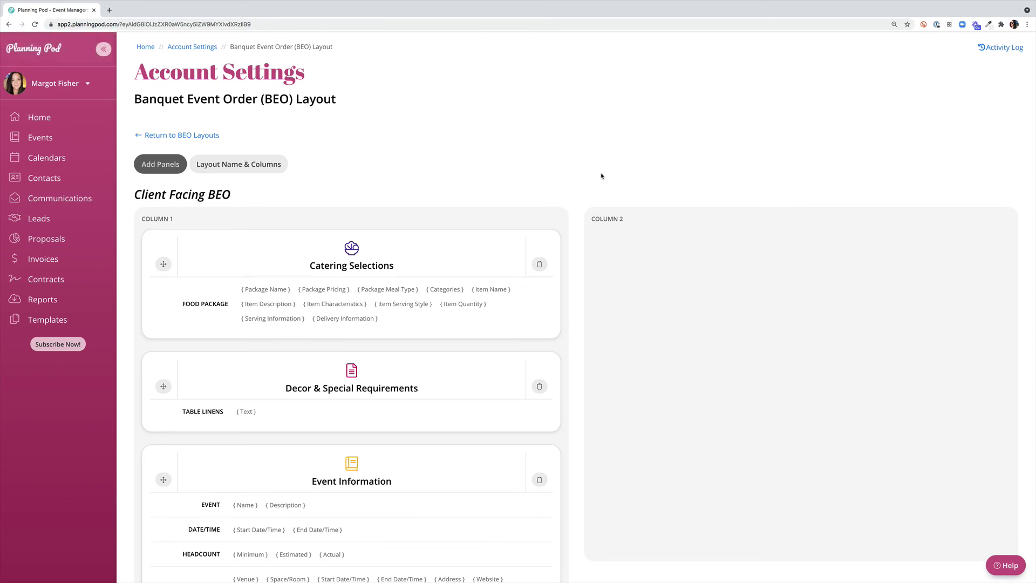
# Put Event Information atop column 1, Catering Selections and Schedule in column 2, then return to BEO Layouts.
pyautogui.scroll(-2, 389, 363)
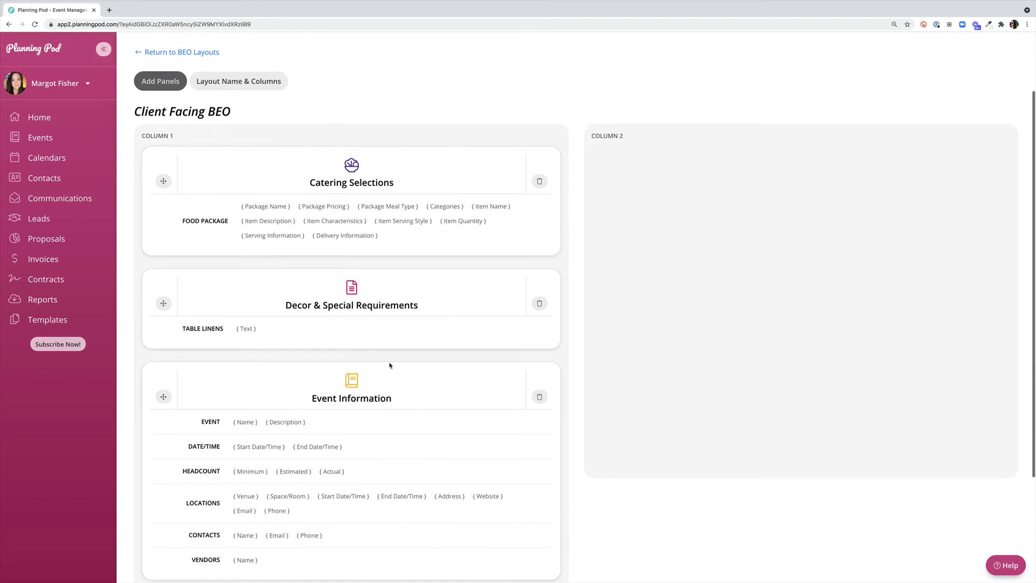
pyautogui.moveTo(161, 376); pyautogui.dragTo(165, 160)
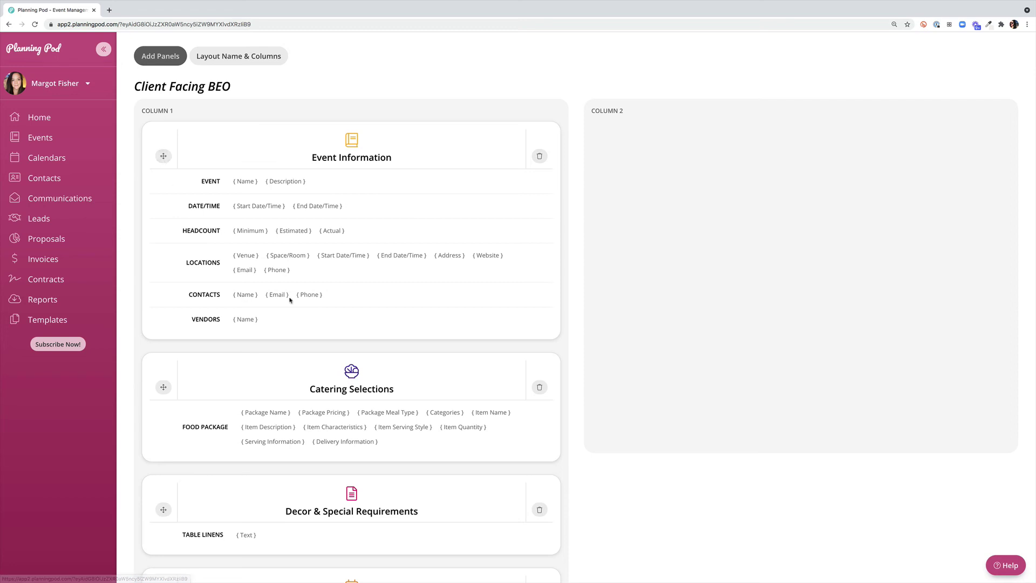
pyautogui.scroll(-3, 289, 296)
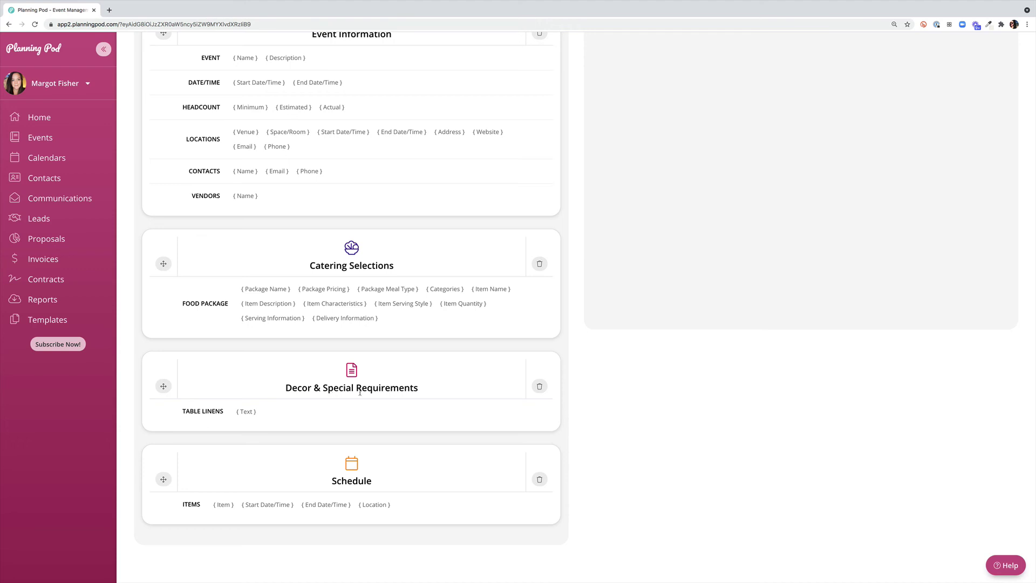
pyautogui.scroll(2, 513, 416)
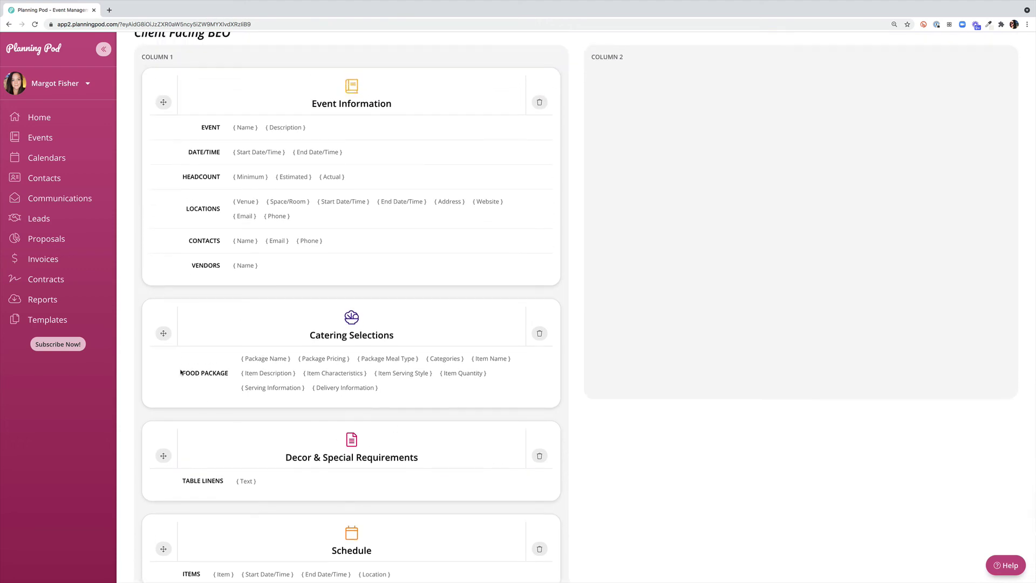
pyautogui.moveTo(164, 337); pyautogui.dragTo(604, 146)
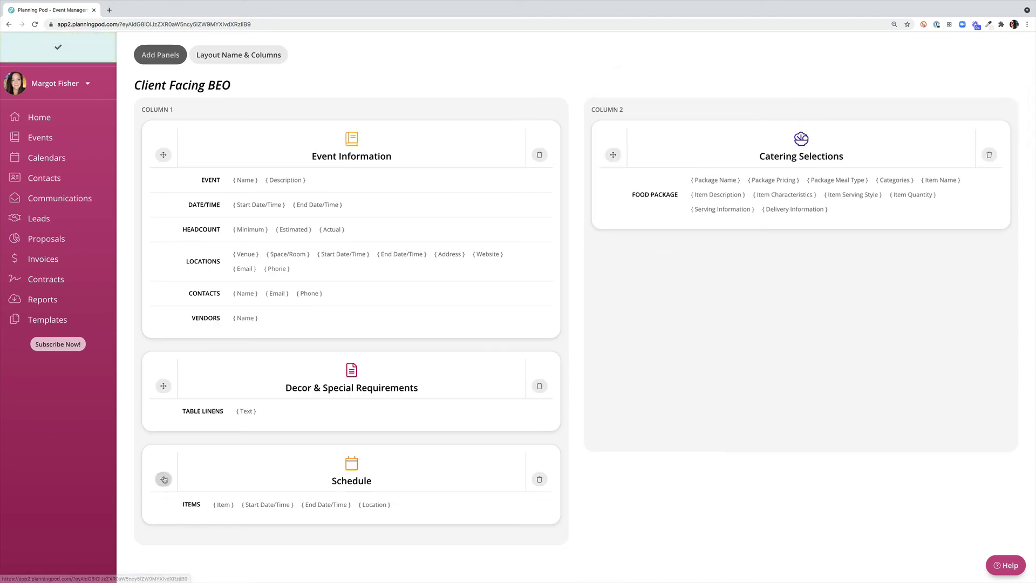
pyautogui.moveTo(164, 479); pyautogui.dragTo(621, 378)
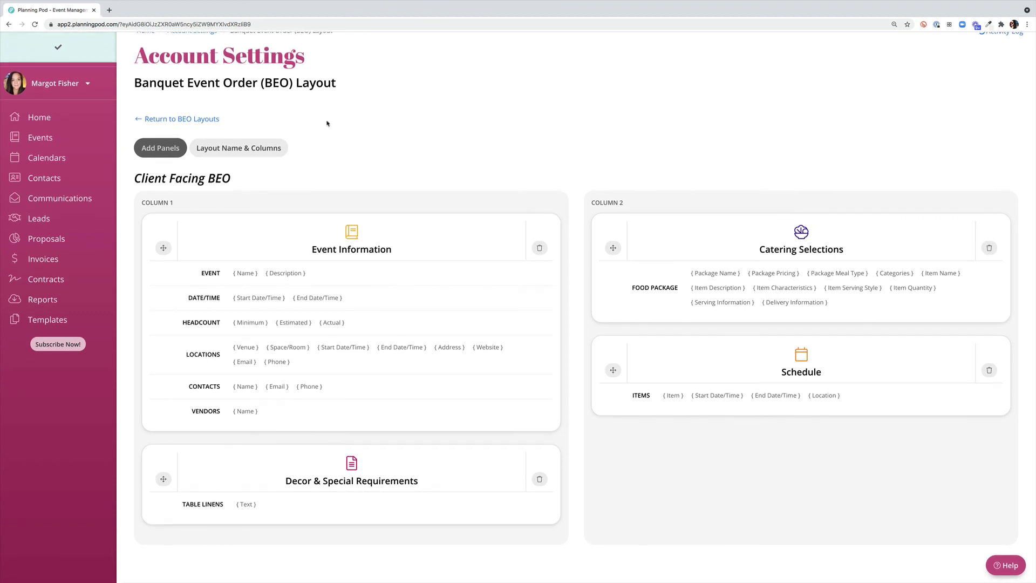
pyautogui.click(184, 119)
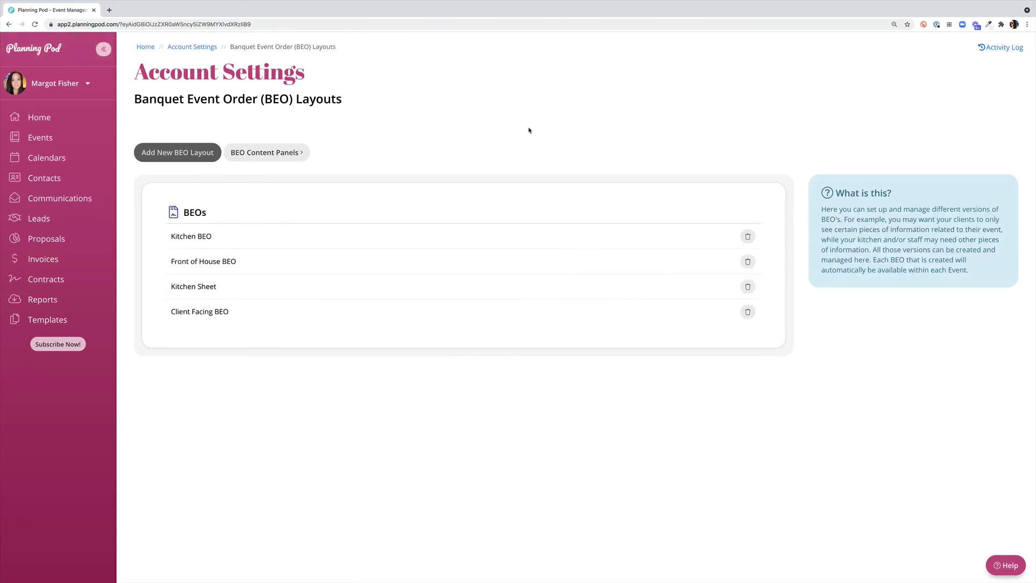
# Open Annual Volunteer Gala's Banquet Event Order and list its available BEO layouts.
pyautogui.click(49, 144)
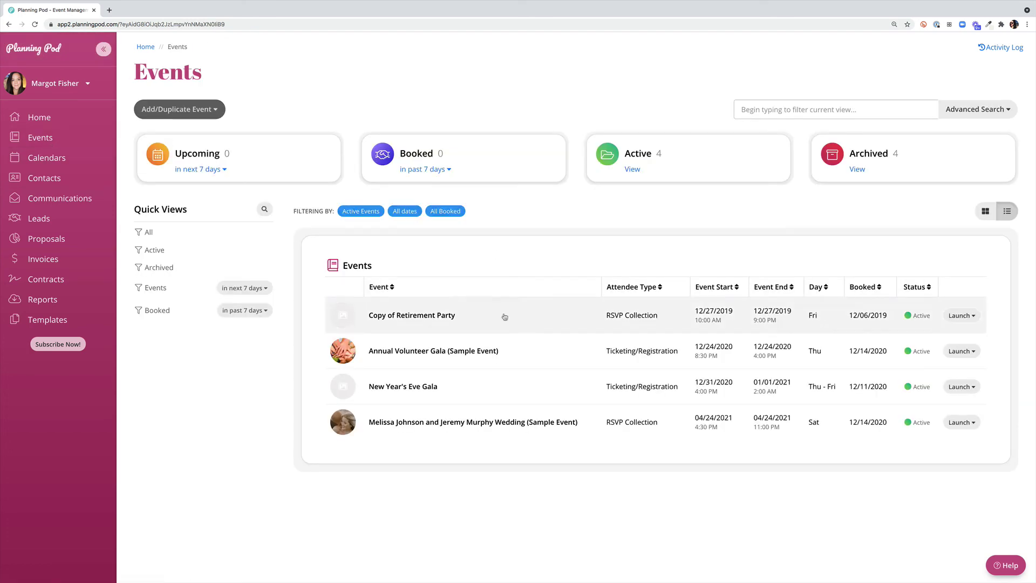
pyautogui.click(489, 352)
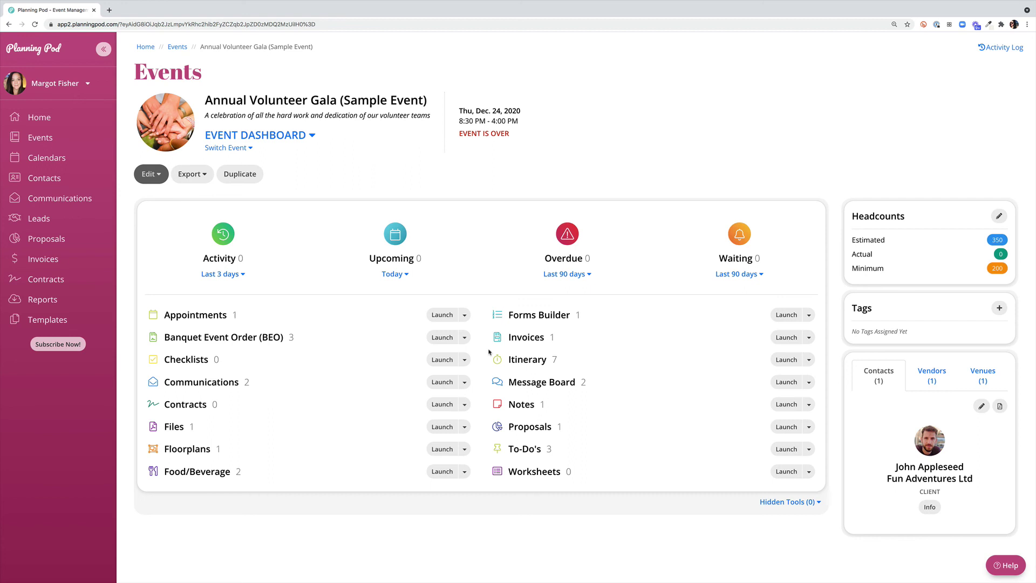
pyautogui.click(241, 339)
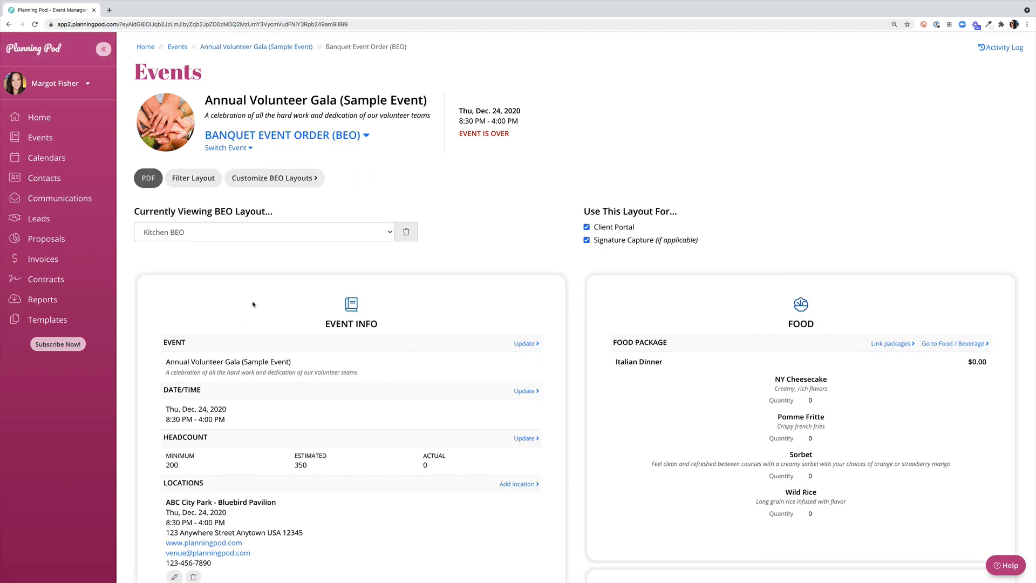
pyautogui.click(379, 234)
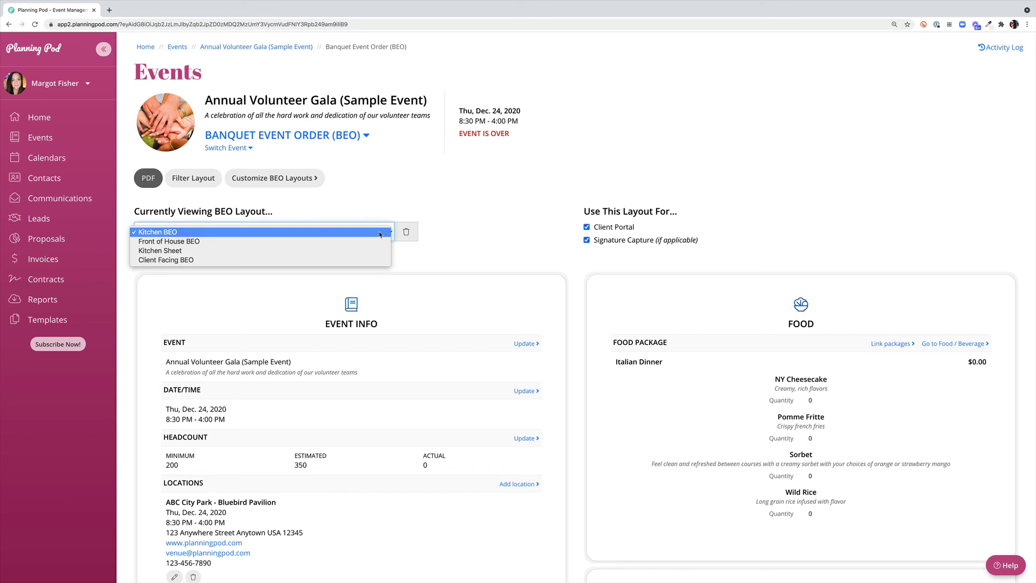